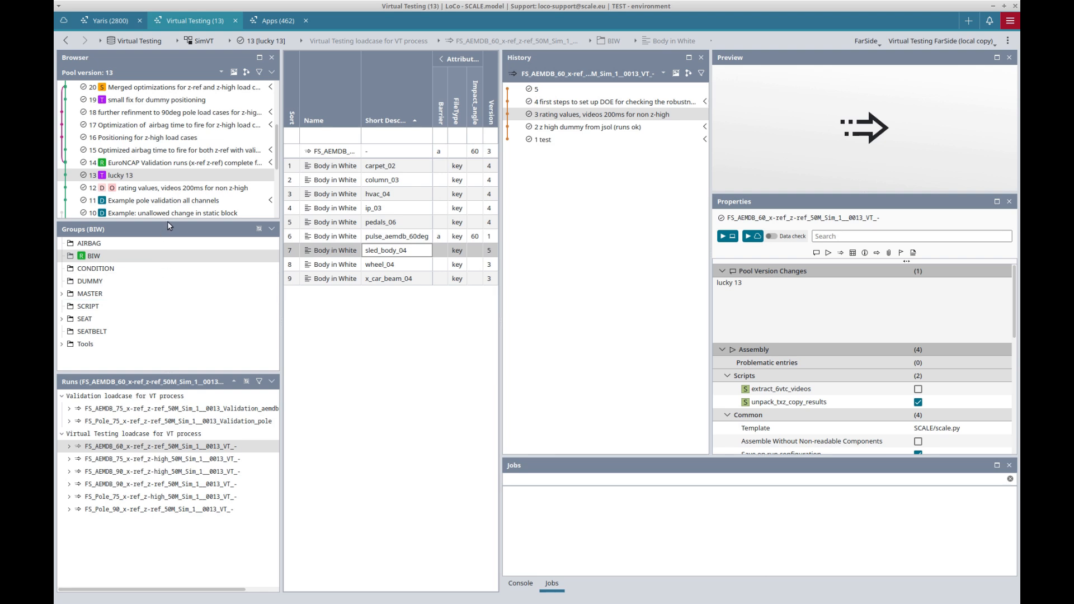
Select the BIW group, expand the MASTER group, and resize the Groups pane to show all groups
{"action": "left_click_drag", "start_coordinate": [167, 221], "coordinate": [168, 207]}
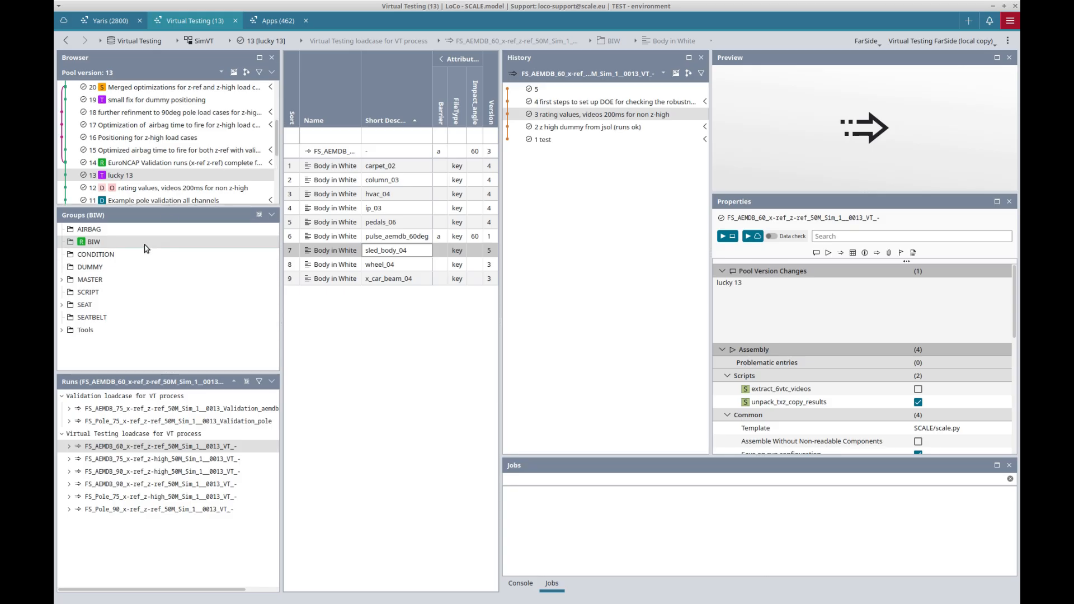
{"action": "left_click", "coordinate": [104, 252]}
{"action": "left_click", "coordinate": [62, 280]}
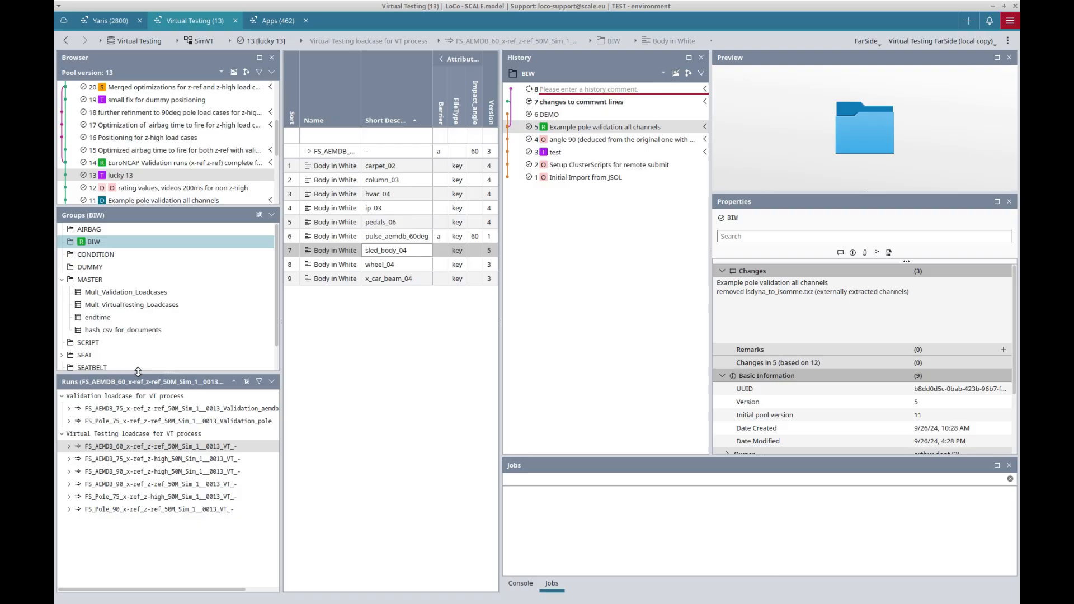
{"action": "left_click_drag", "start_coordinate": [141, 373], "coordinate": [148, 408]}
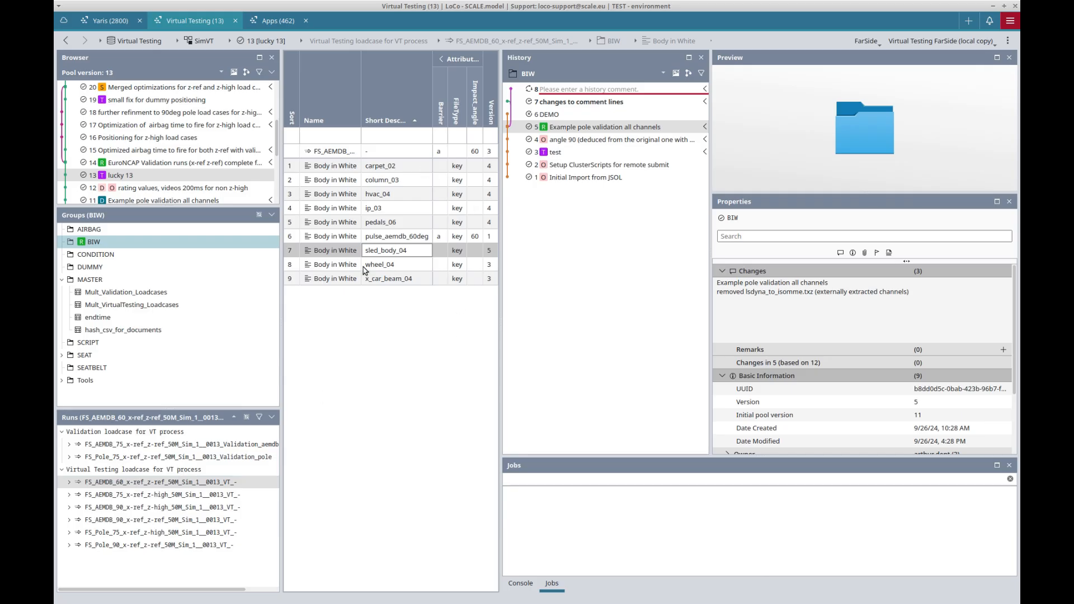
{"action": "left_click", "coordinate": [185, 268]}
{"action": "left_click", "coordinate": [95, 242]}
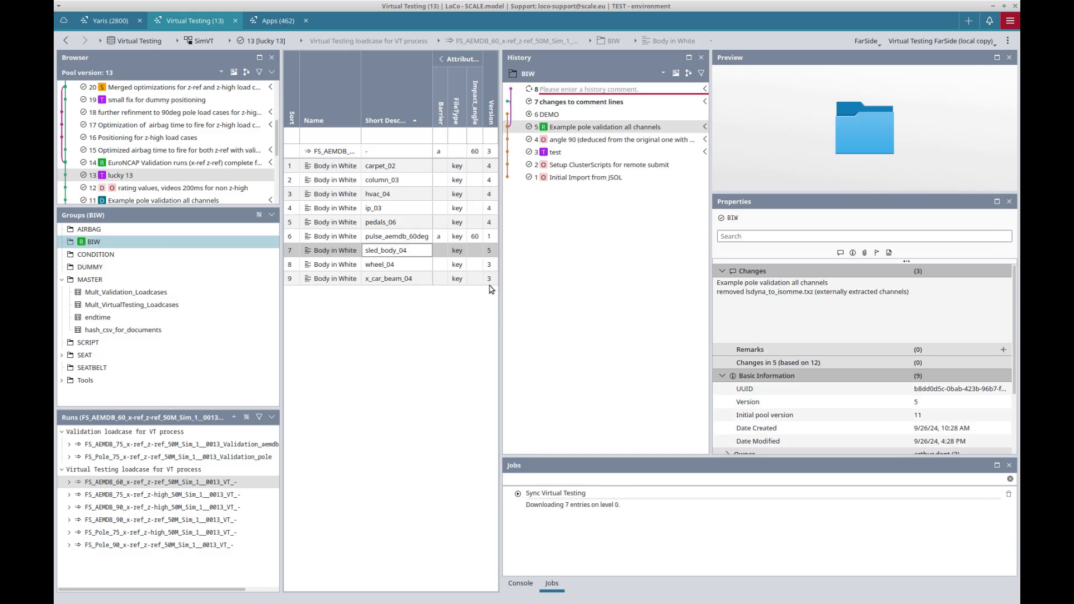
{"action": "left_click_drag", "start_coordinate": [281, 330], "coordinate": [268, 330]}
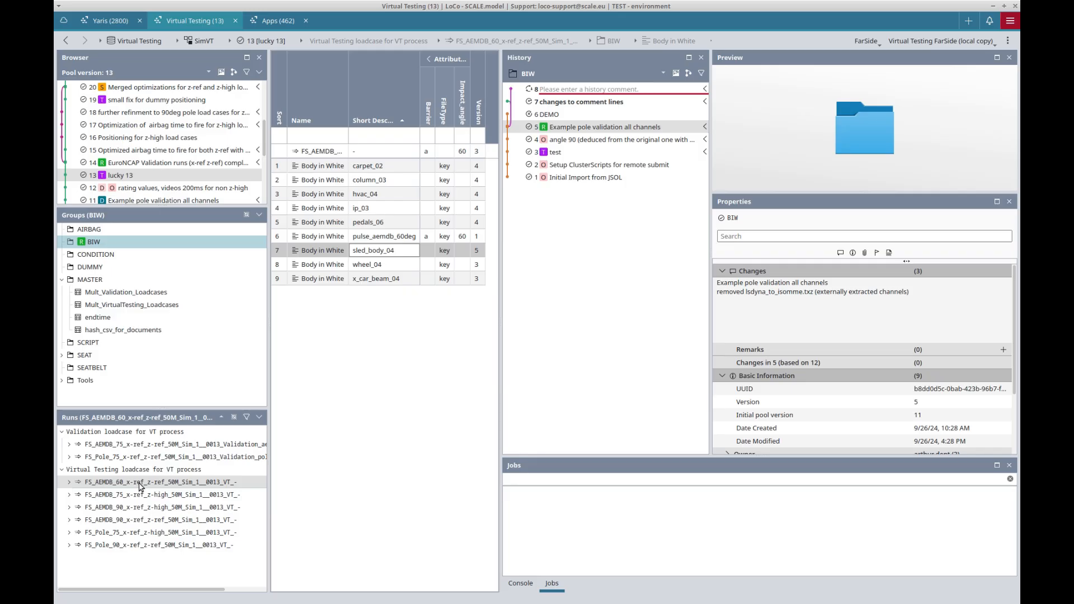
Select the sled_body_04 Body in White component and review its basic information, including path, component type and original filename
{"action": "left_click", "coordinate": [336, 252]}
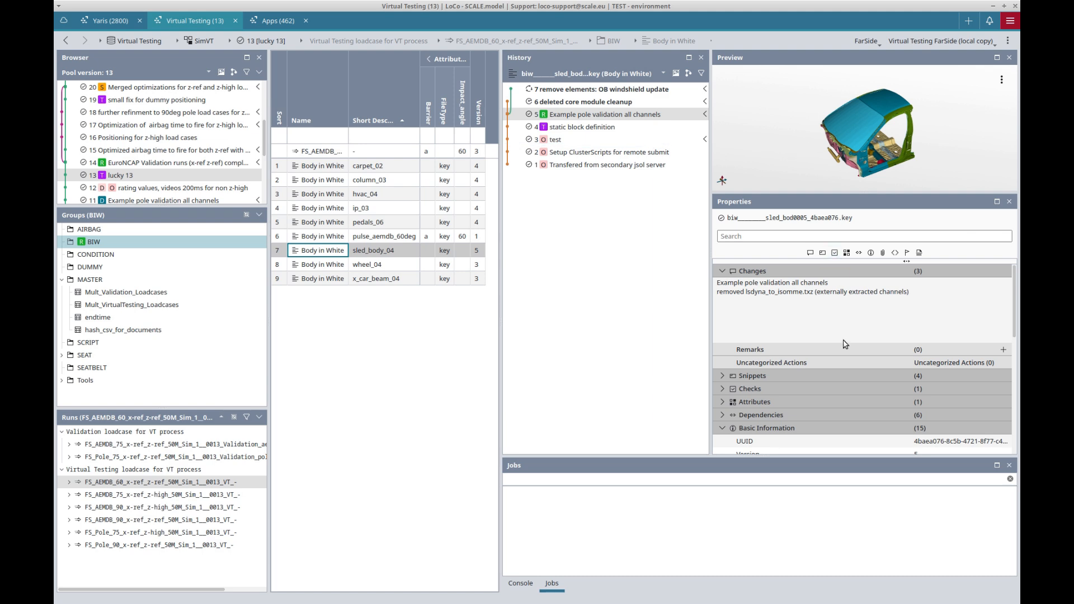
{"action": "scroll", "coordinate": [750, 271], "scroll_direction": "down", "scroll_amount": 2}
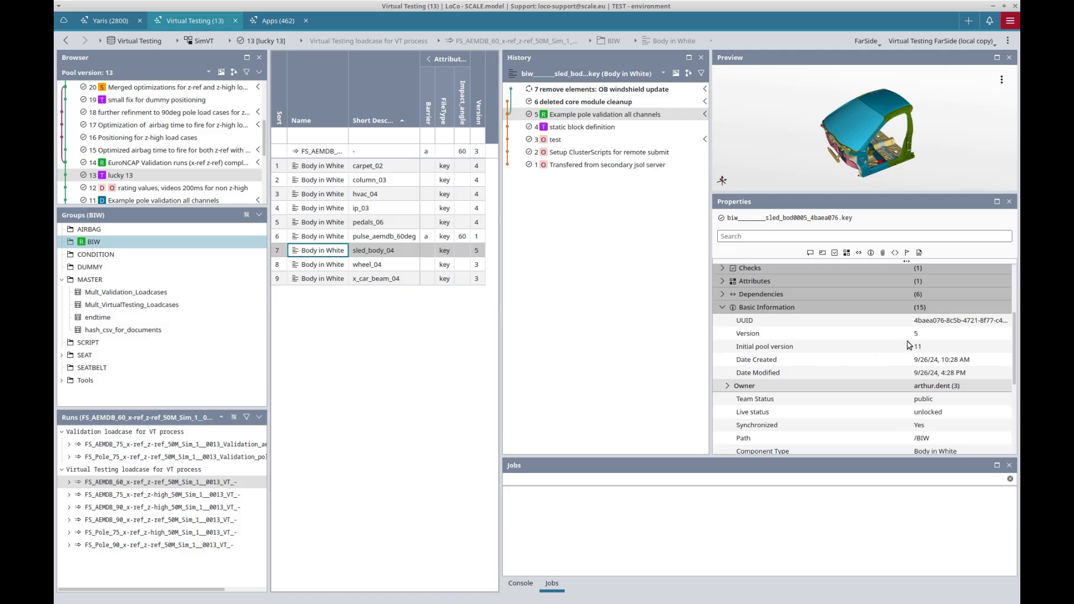
{"action": "scroll", "coordinate": [783, 376], "scroll_direction": "down", "scroll_amount": 3}
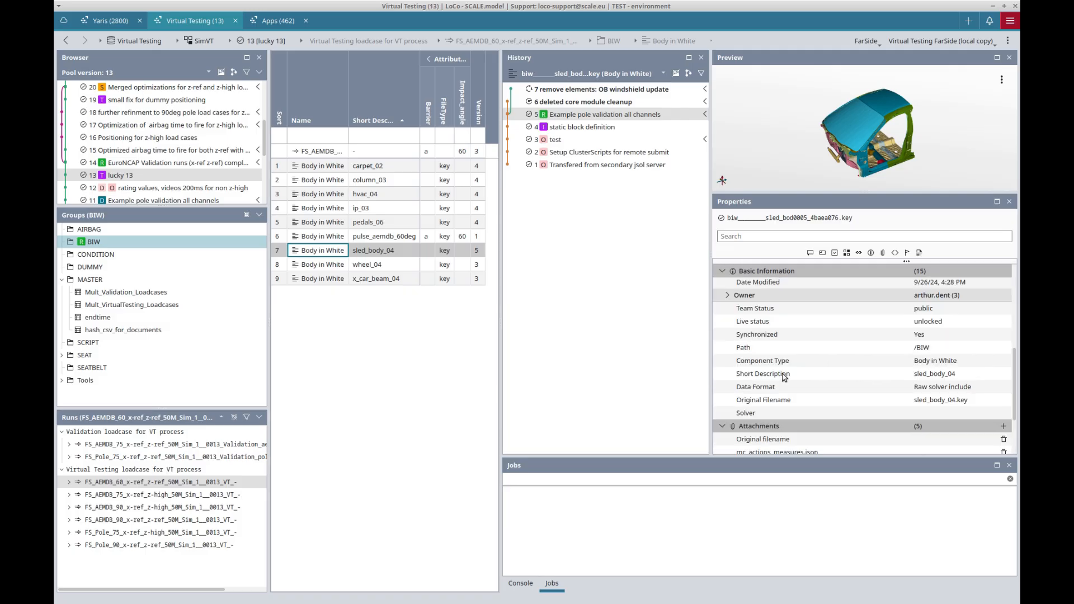
{"action": "scroll", "coordinate": [923, 344], "scroll_direction": "up", "scroll_amount": 1}
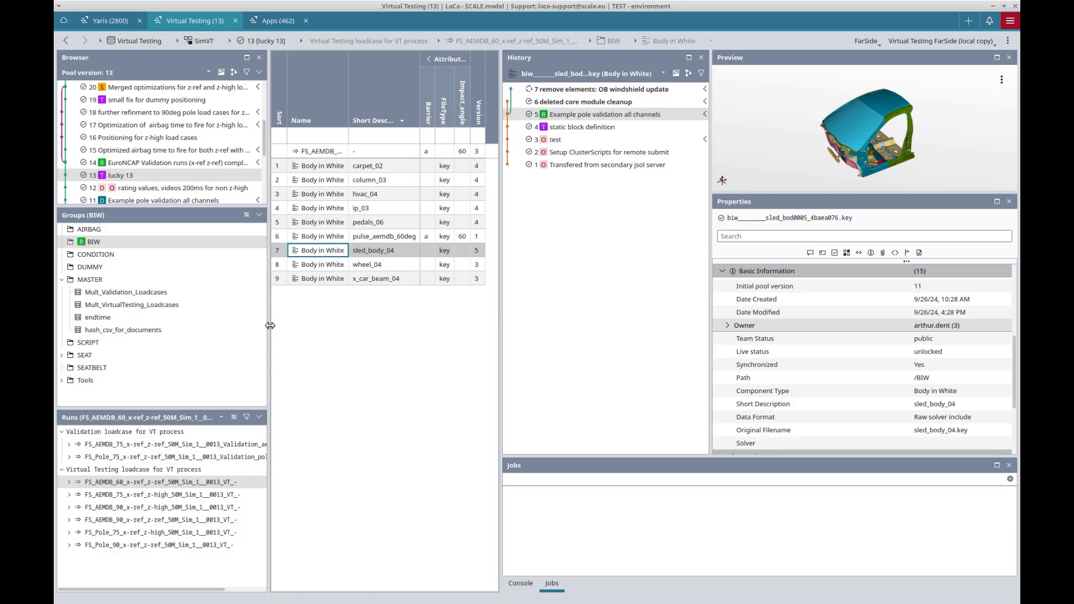
{"action": "left_click_drag", "start_coordinate": [270, 326], "coordinate": [256, 324]}
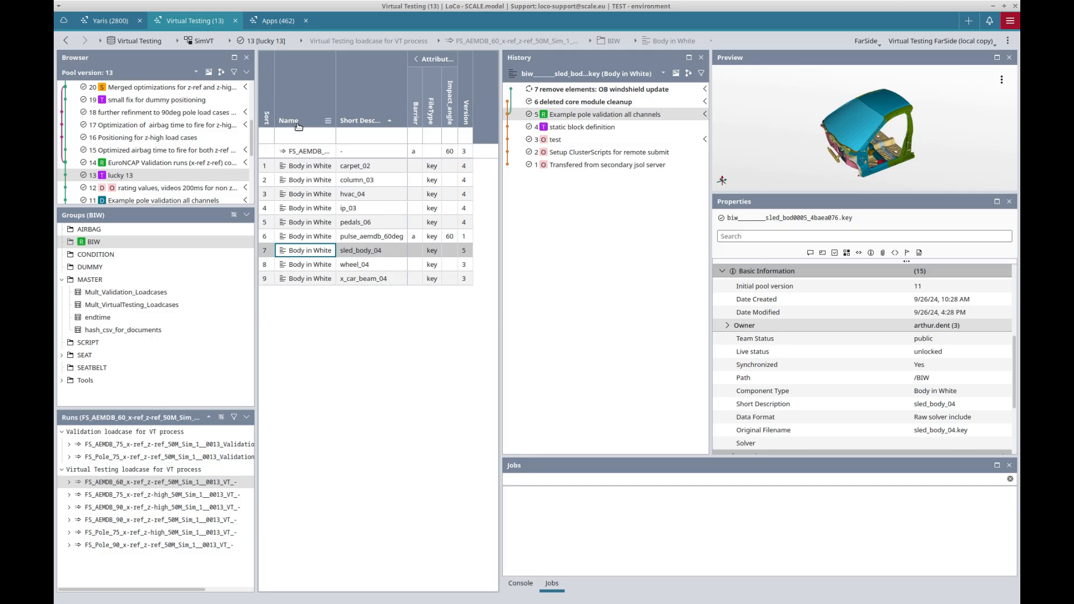
{"action": "left_click_drag", "start_coordinate": [257, 298], "coordinate": [269, 298]}
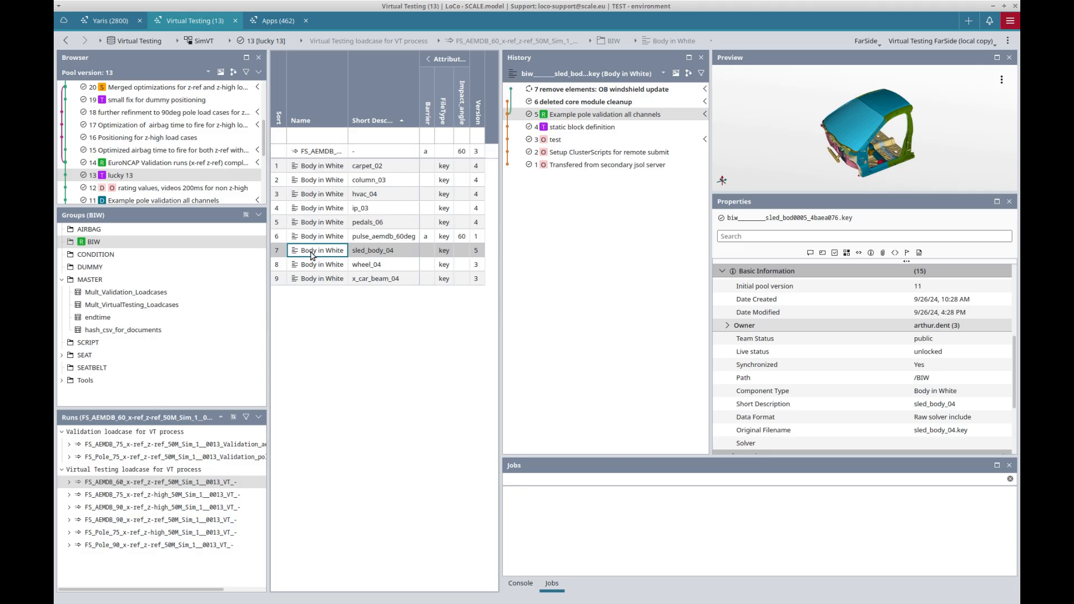
Select the run FS_AEMDB_60_x-ref_z-ref_50M_Sim_1__0013_VT_- and start its remote submission
{"action": "left_click", "coordinate": [189, 483]}
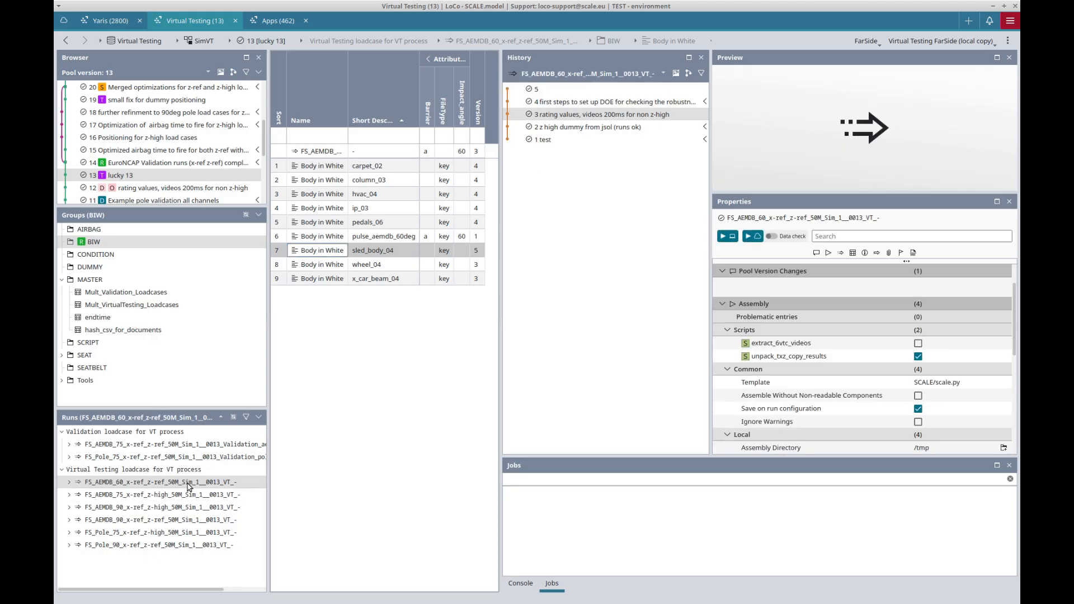
{"action": "left_click", "coordinate": [747, 237]}
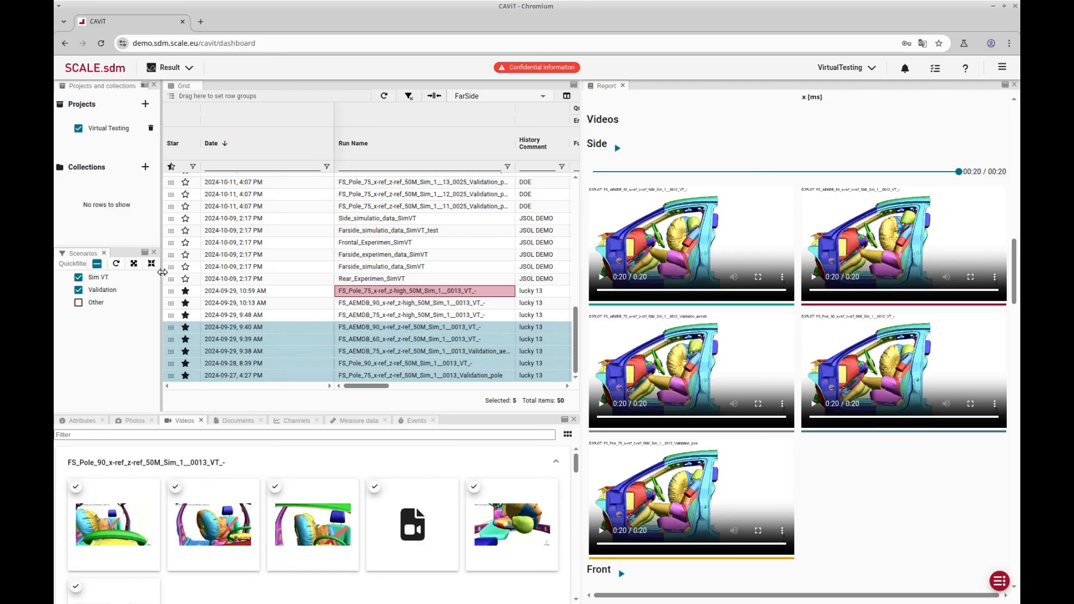
In the CAViT dashboard, select runs FS_AEMDB_90_x-ref_z-ref_50M_Sim_1__0013_VT_- and FS_AEMDB_75_x-ref_z-high_50M_Sim_1__0013_VT_- and go to the start of their report
{"action": "left_click_drag", "start_coordinate": [162, 272], "coordinate": [174, 272]}
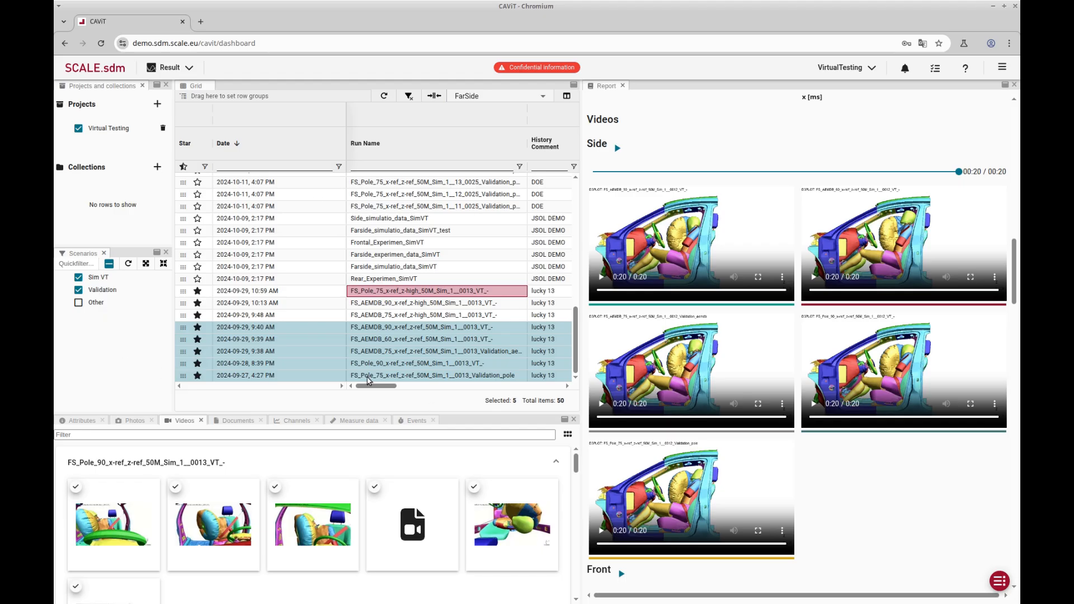
{"action": "left_click", "coordinate": [272, 330]}
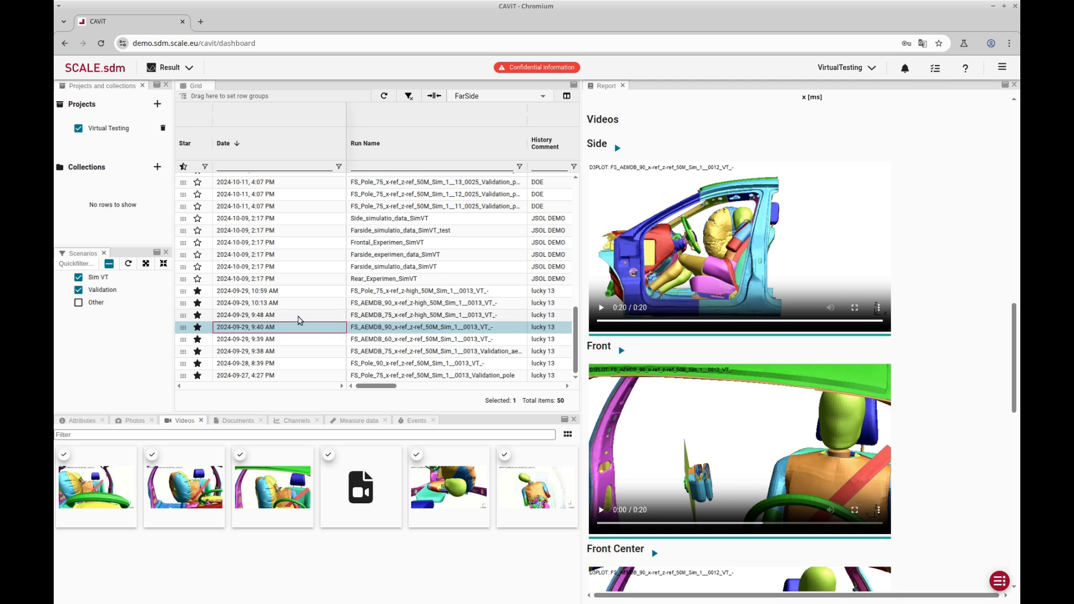
{"action": "left_click", "coordinate": [299, 317], "text": "ctrl"}
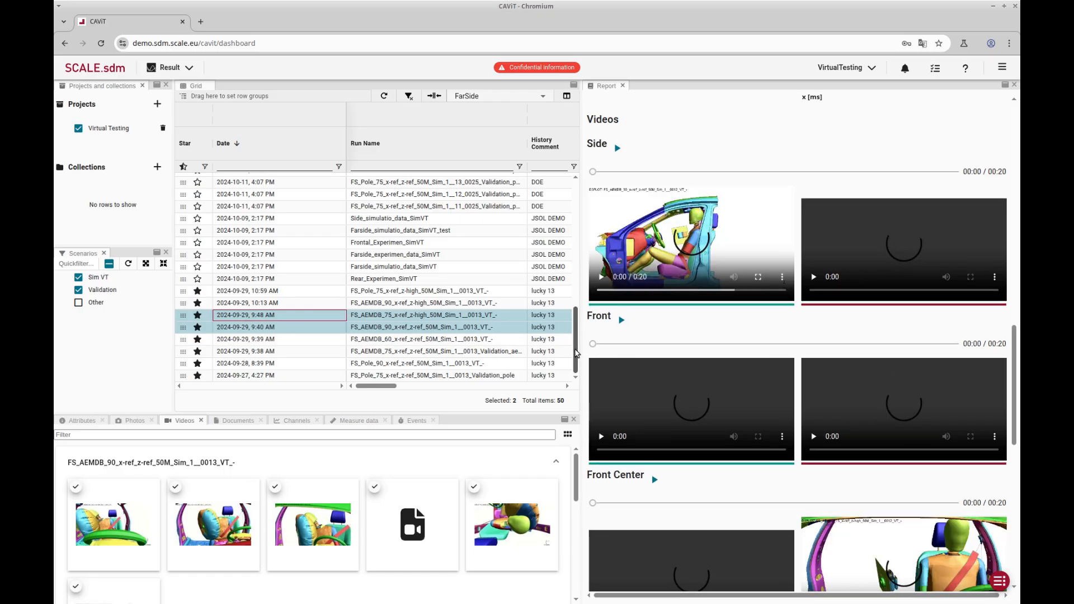
{"action": "scroll", "coordinate": [783, 490], "scroll_direction": "up", "scroll_amount": 11}
{"action": "scroll", "coordinate": [784, 491], "scroll_direction": "up", "scroll_amount": 4}
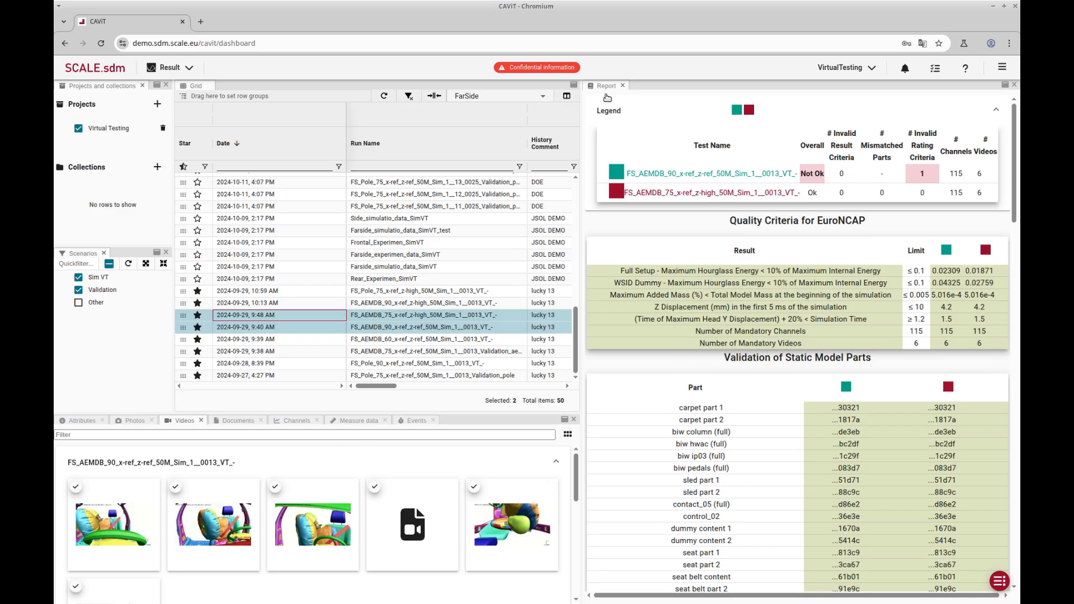
Look through the attributes, videos, documents and channels stored for the two selected runs
{"action": "left_click", "coordinate": [133, 421]}
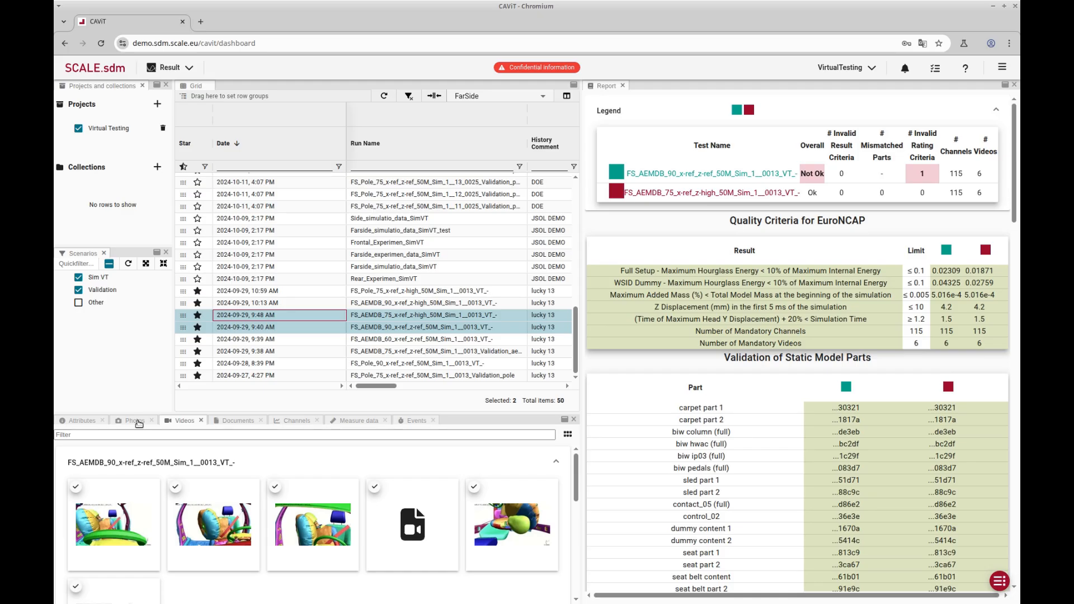
{"action": "left_click", "coordinate": [82, 421]}
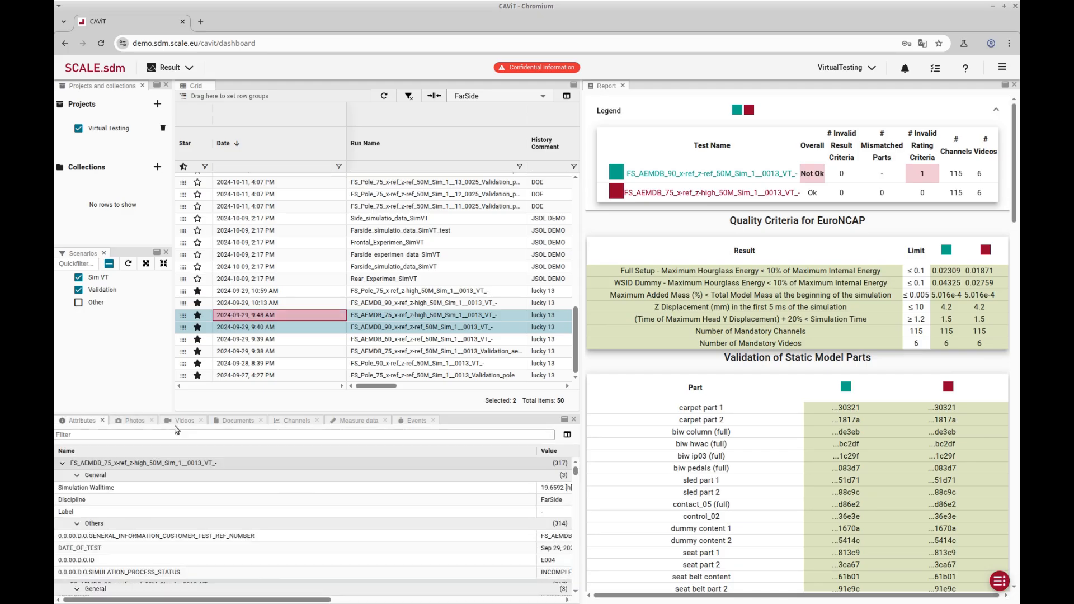
{"action": "left_click", "coordinate": [185, 421]}
{"action": "left_click", "coordinate": [237, 423]}
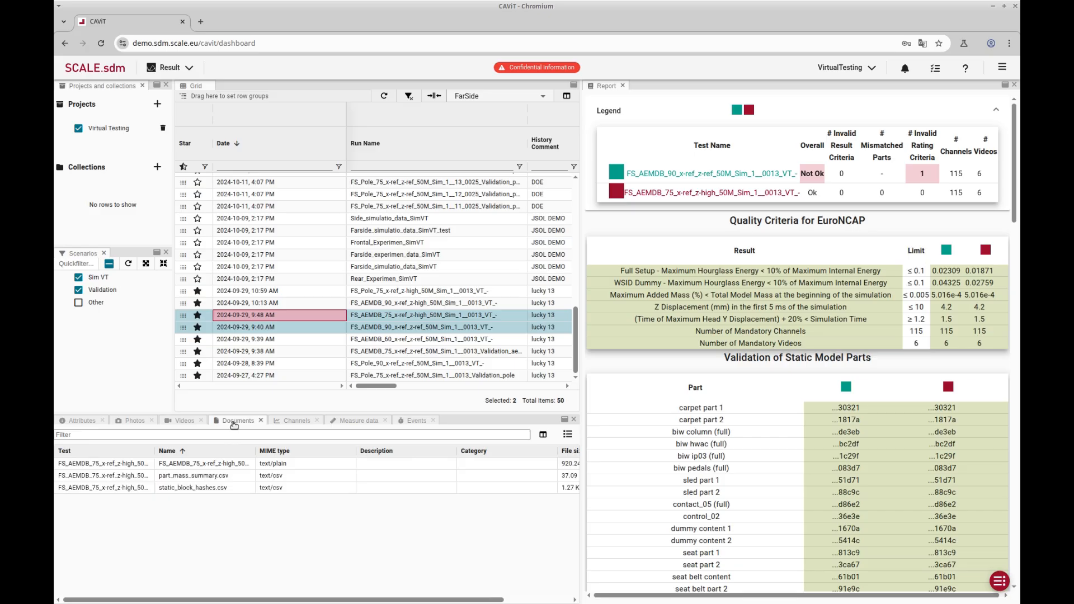
{"action": "left_click", "coordinate": [295, 423]}
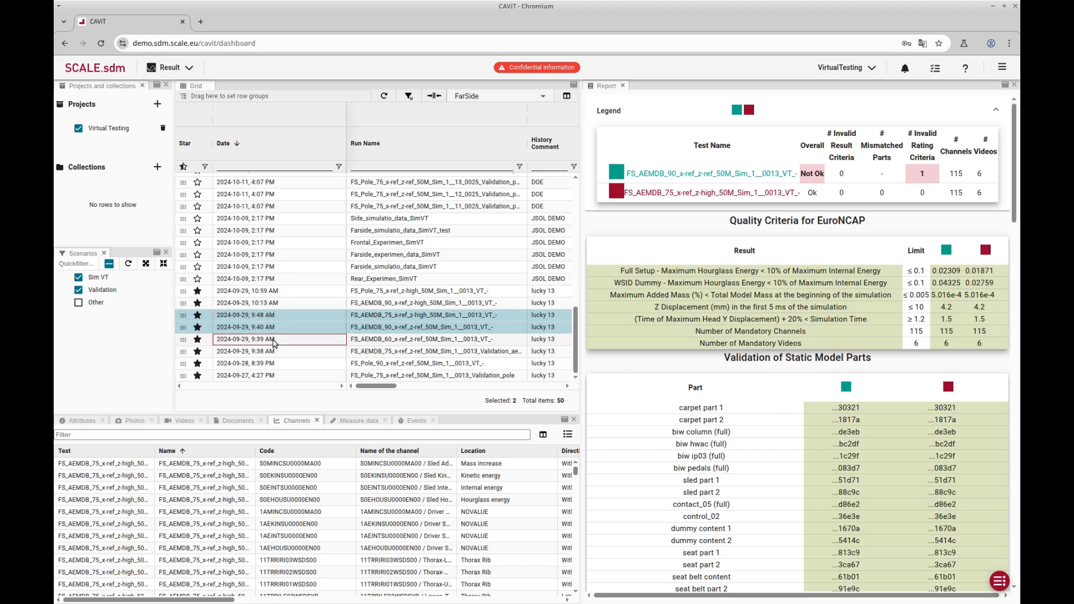
Add the FS_AEMDB_60, FS_AEMDB_75 Validation_aemdb, FS_Pole_90 and FS_Pole_75 Validation_pole runs of version 0013 to the selection
{"action": "left_click", "coordinate": [274, 340], "text": "ctrl"}
{"action": "left_click", "coordinate": [274, 352], "text": "ctrl"}
{"action": "left_click", "coordinate": [273, 364], "text": "ctrl"}
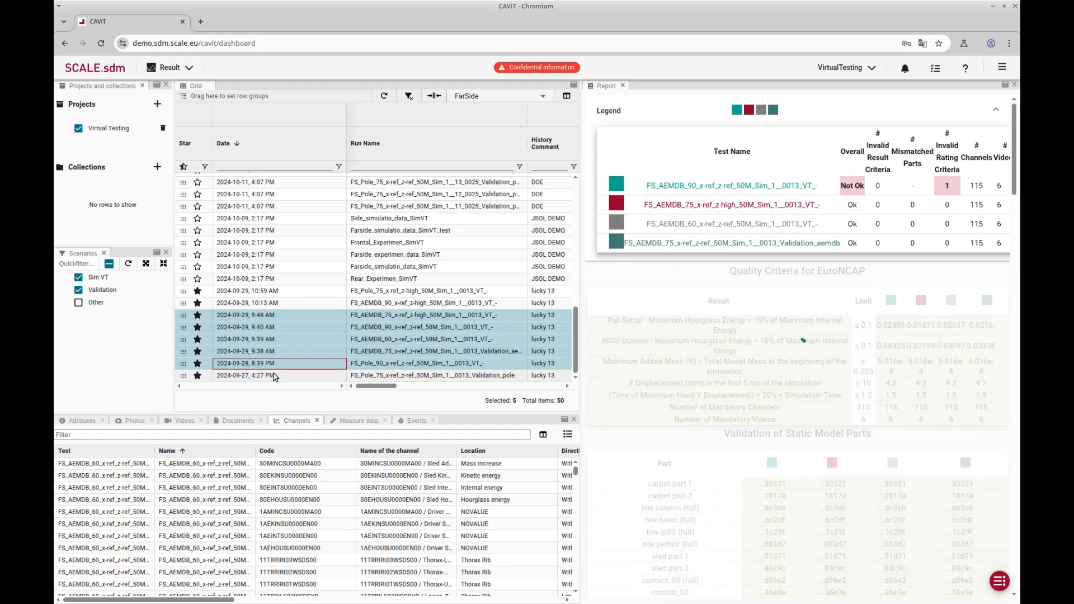
{"action": "left_click", "coordinate": [274, 376], "text": "ctrl"}
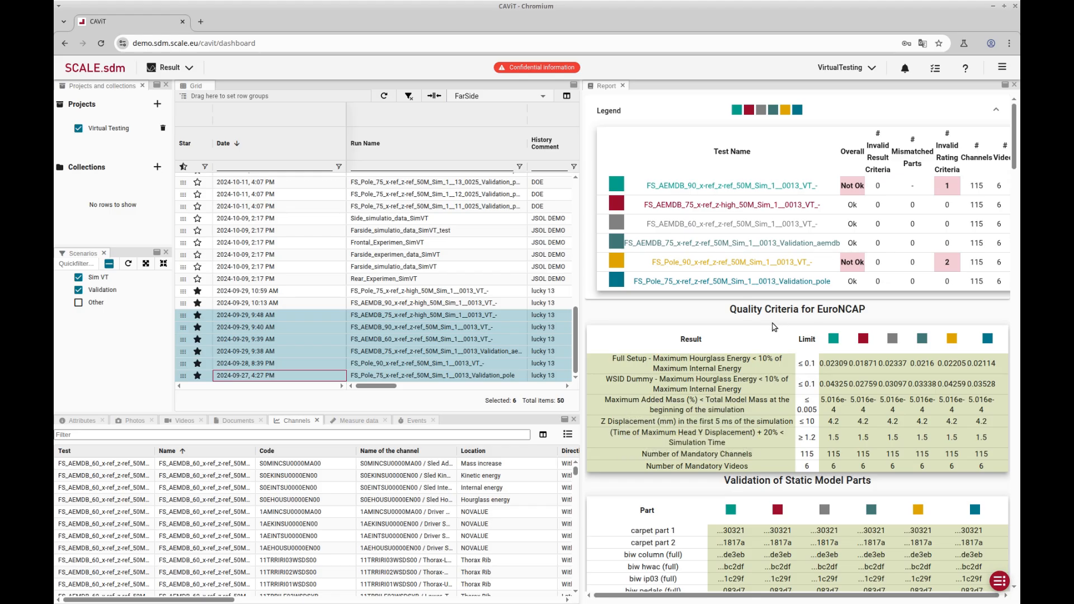
Examine the EuroNCAP quality criteria, mandatory channel limit and static model part hashes in the report for the selected runs
{"action": "scroll", "coordinate": [760, 328], "scroll_direction": "down", "scroll_amount": 3}
{"action": "scroll", "coordinate": [744, 322], "scroll_direction": "up", "scroll_amount": 3}
{"action": "double_click", "coordinate": [804, 455]}
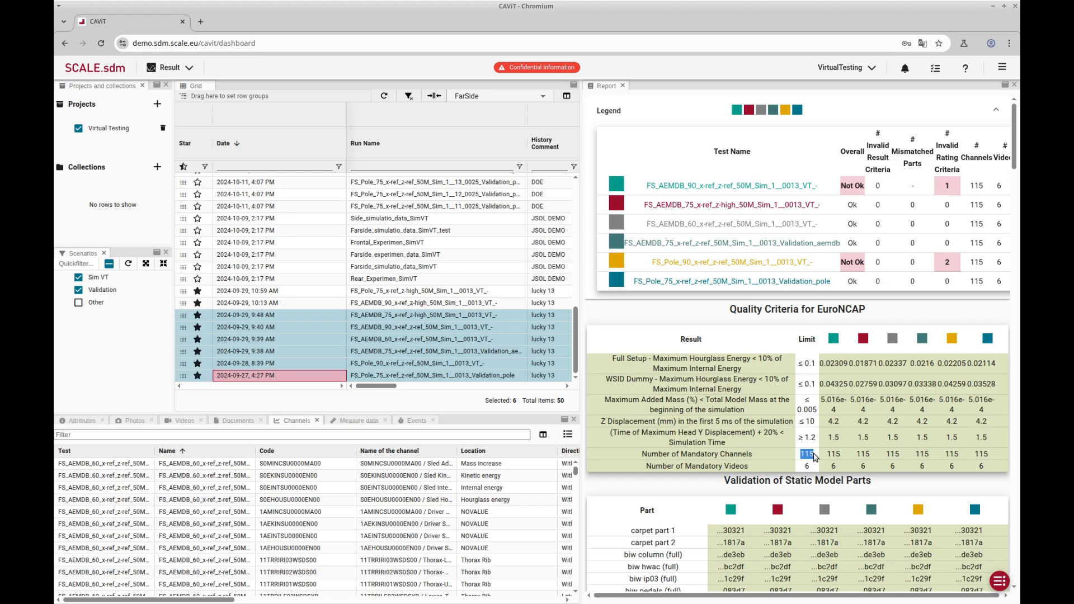
{"action": "left_click", "coordinate": [814, 458]}
{"action": "scroll", "coordinate": [849, 441], "scroll_direction": "down", "scroll_amount": 3}
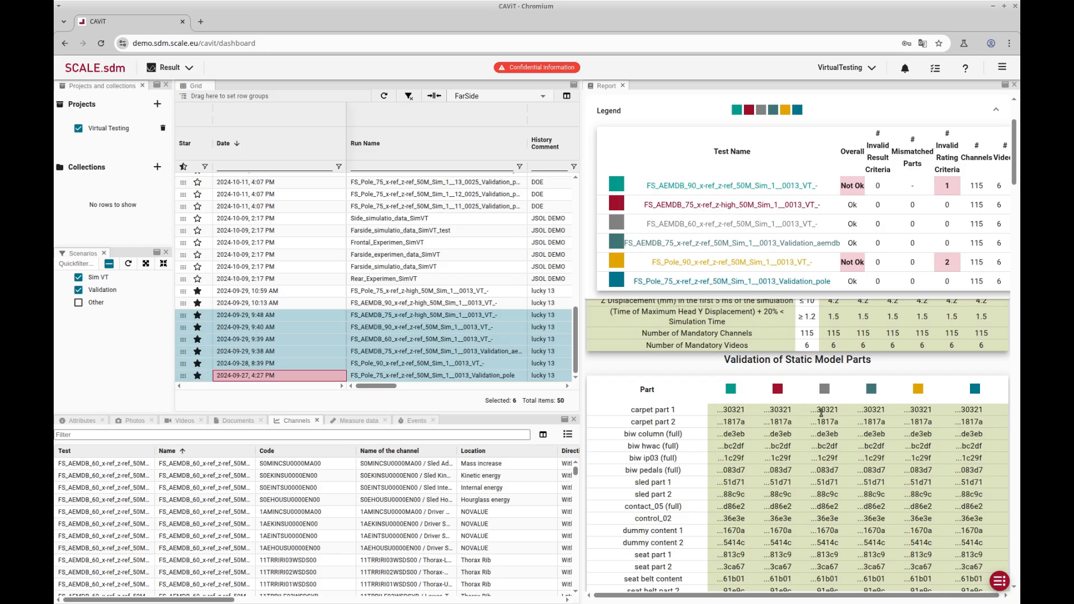
{"action": "double_click", "coordinate": [733, 410]}
{"action": "left_click_drag", "start_coordinate": [1014, 170], "coordinate": [1014, 173]}
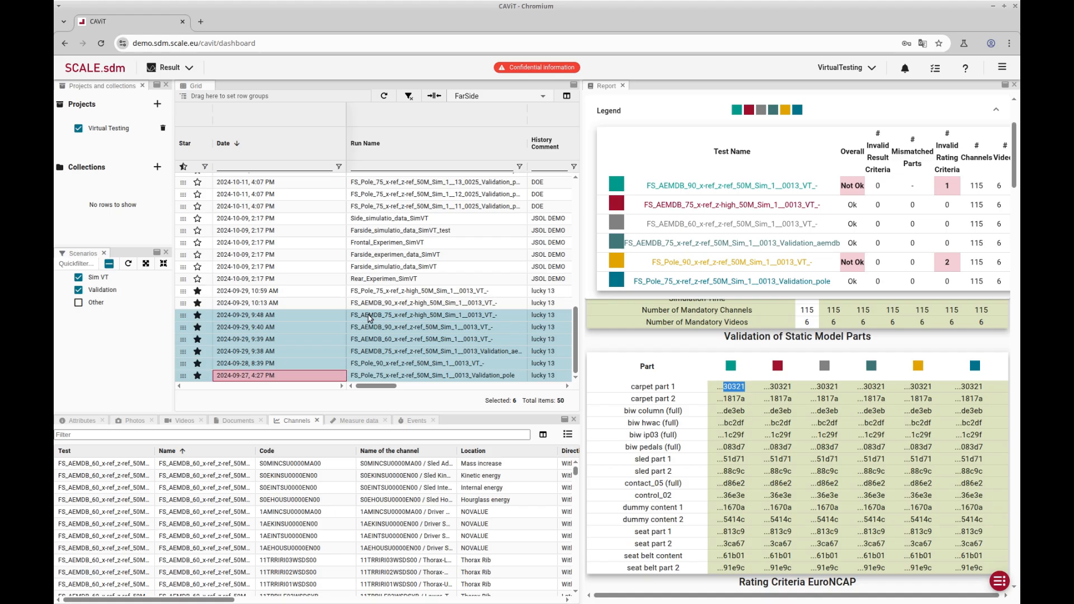
Add the DEMO run FS_AEMDB_75_x-ref_z-ref_50M_Sim_1__0026_Validation_aemdb to the comparison and check its static model parts
{"action": "scroll", "coordinate": [311, 306], "scroll_direction": "up", "scroll_amount": 3}
{"action": "scroll", "coordinate": [311, 306], "scroll_direction": "up", "scroll_amount": 4}
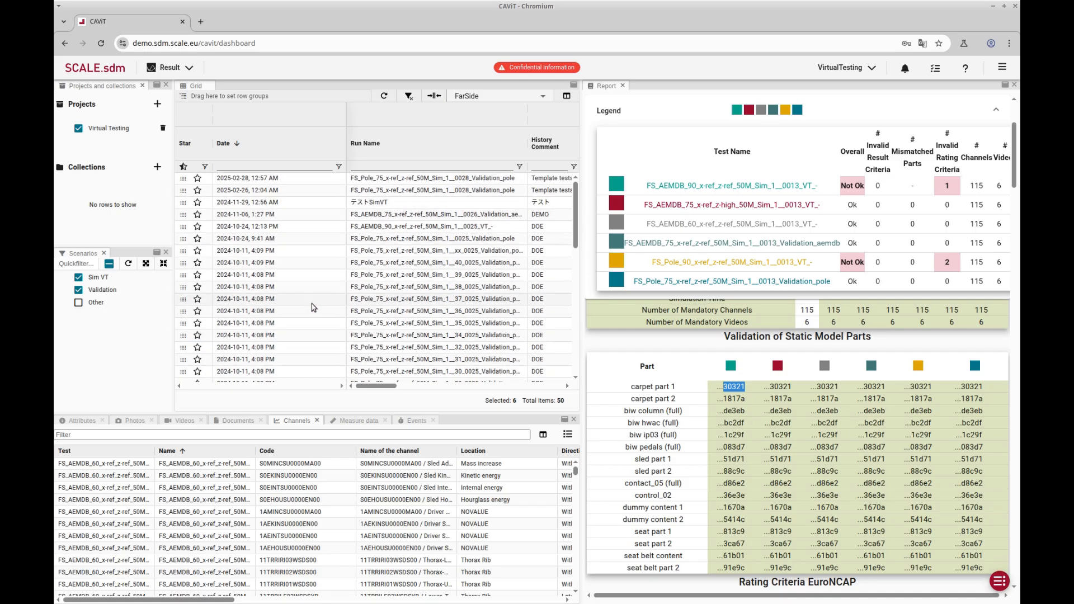
{"action": "left_click", "coordinate": [499, 214], "text": "ctrl"}
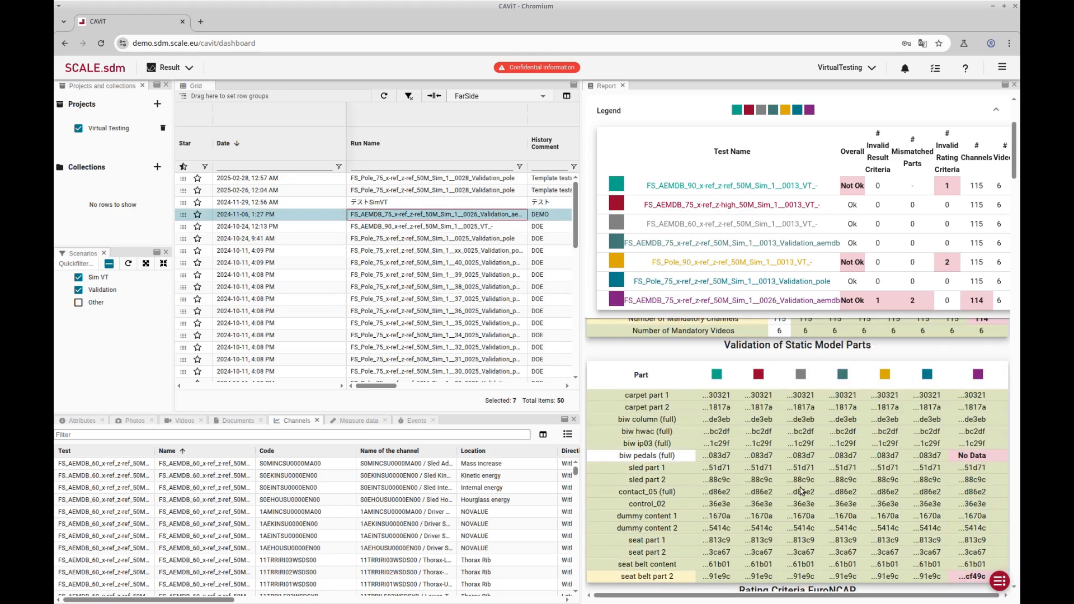
{"action": "scroll", "coordinate": [604, 411], "scroll_direction": "down", "scroll_amount": 1}
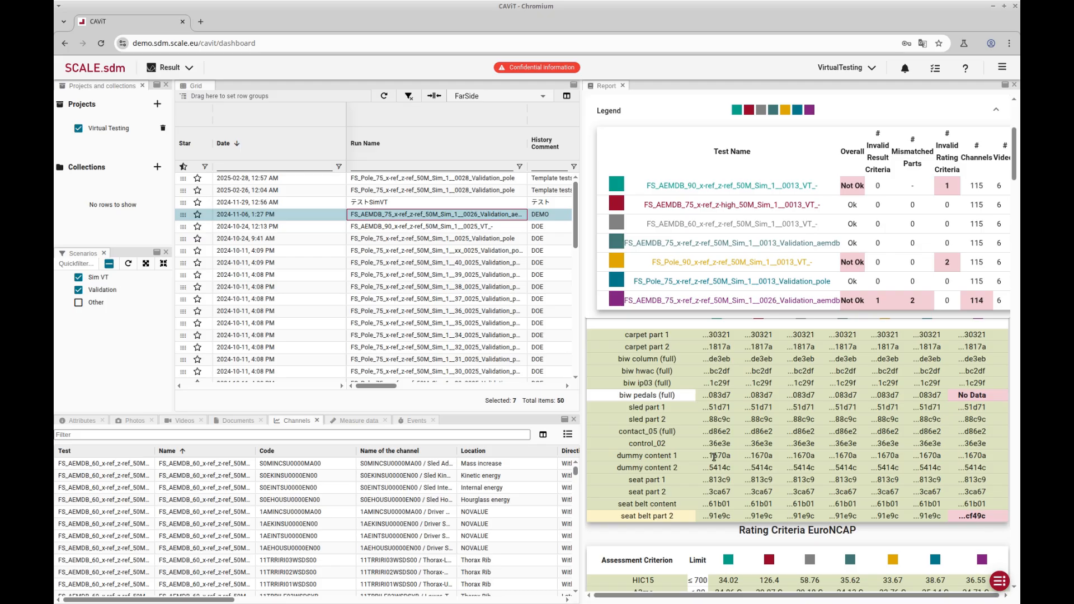
View the actions available for the selected tests, and remove the 0026 DEMO validation run from the selection
{"action": "right_click", "coordinate": [311, 219]}
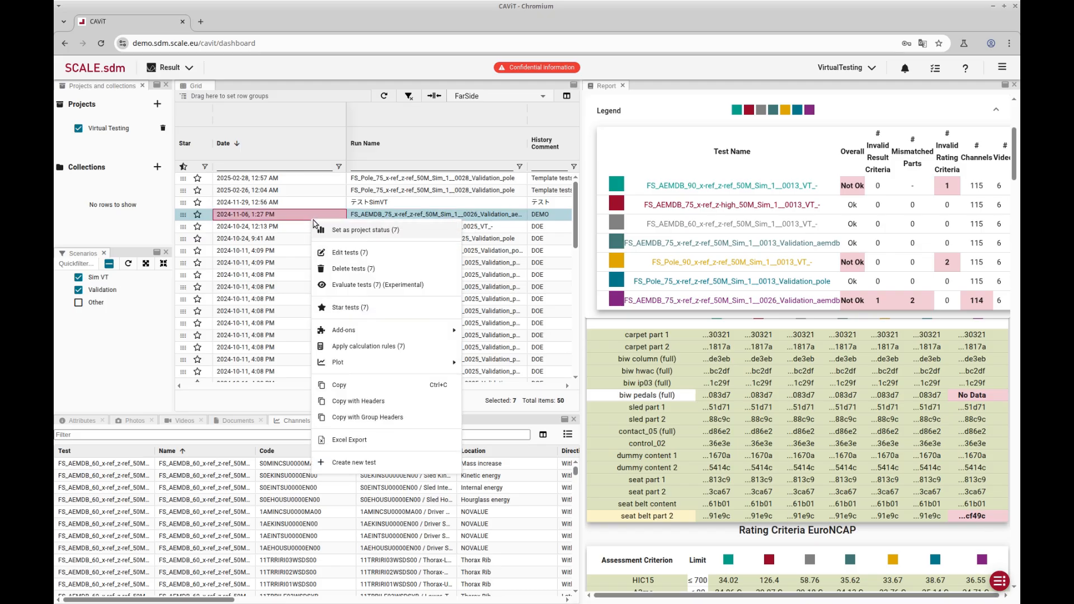
{"action": "mouse_move", "coordinate": [375, 331]}
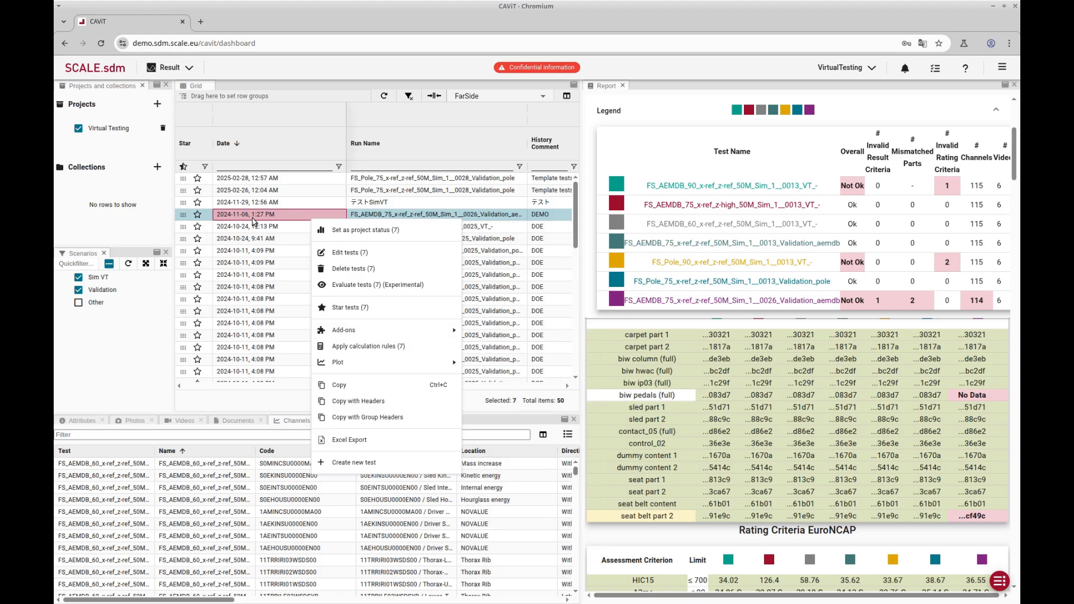
{"action": "left_click_drag", "start_coordinate": [575, 208], "coordinate": [573, 211]}
{"action": "left_click", "coordinate": [349, 207], "text": "ctrl"}
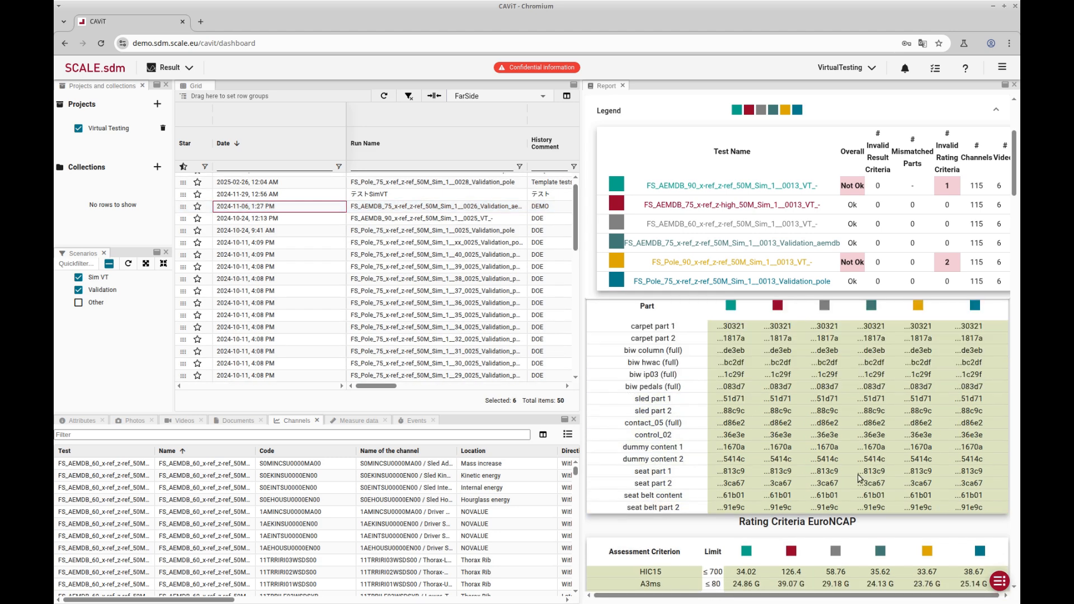
Examine the EuroNCAP rating criteria, highlighting the out-of-limit Upper Neck MyOC and Lumbar Fy values
{"action": "scroll", "coordinate": [860, 478], "scroll_direction": "down", "scroll_amount": 2}
{"action": "scroll", "coordinate": [859, 478], "scroll_direction": "down", "scroll_amount": 2}
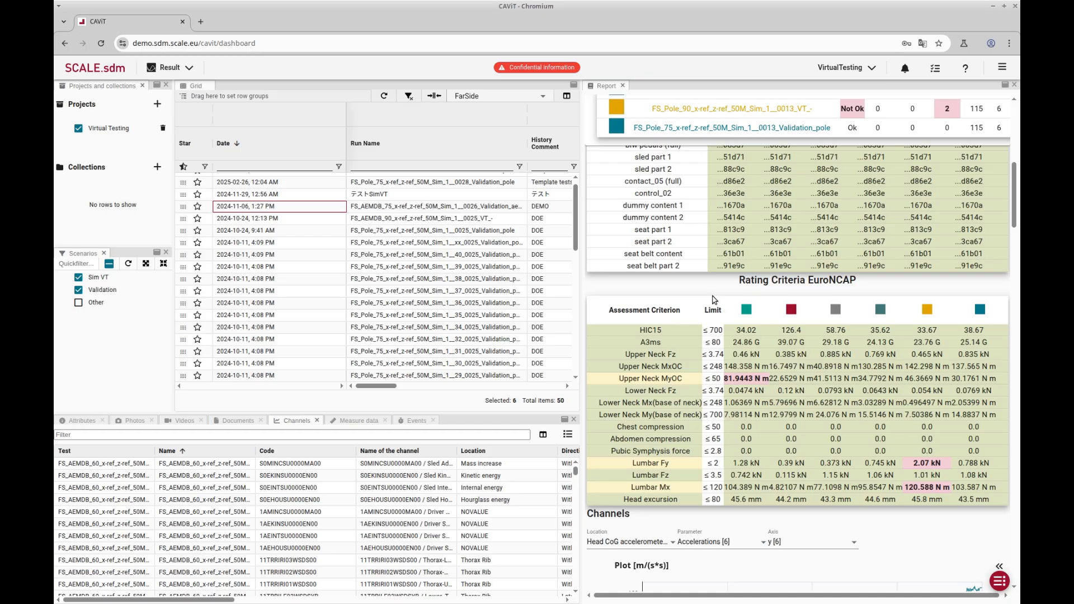
{"action": "left_click", "coordinate": [725, 379]}
{"action": "left_click_drag", "start_coordinate": [726, 379], "coordinate": [770, 380]}
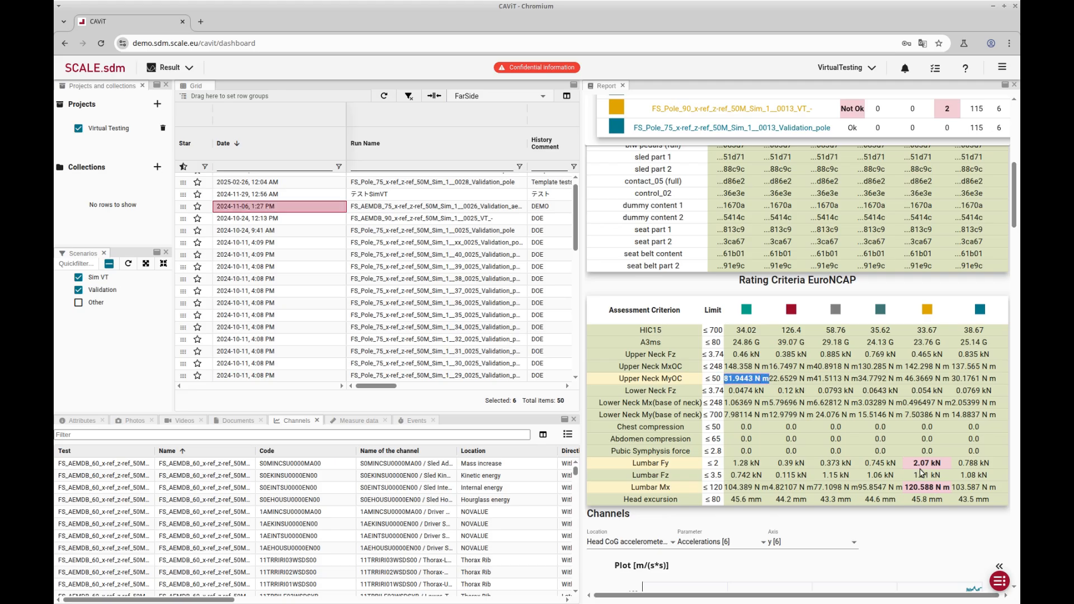
{"action": "left_click_drag", "start_coordinate": [913, 463], "coordinate": [937, 464]}
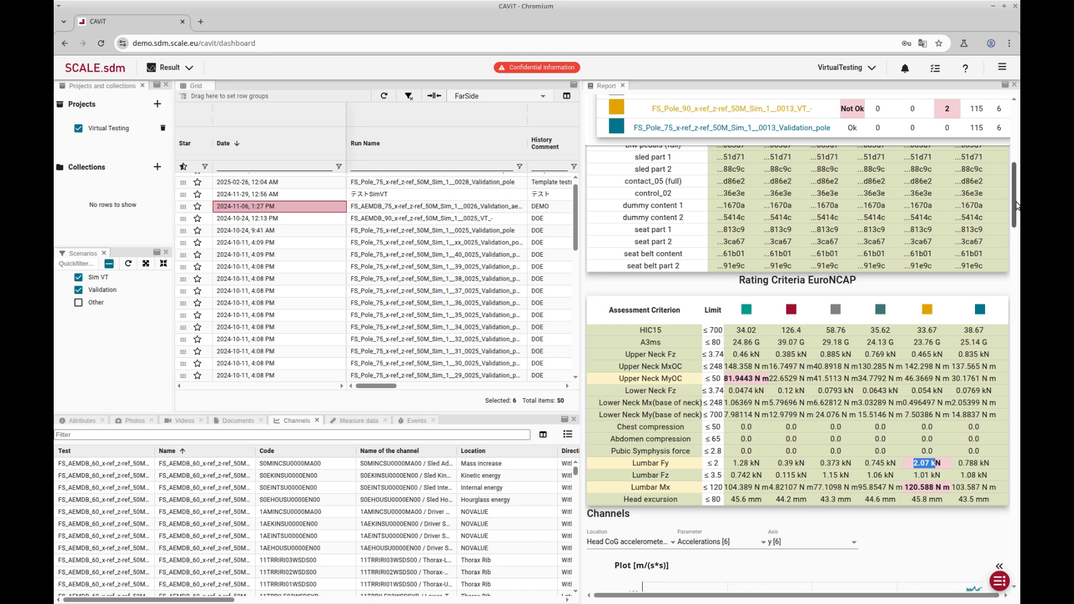
Examine the channel plot and the location, parameter and axis options offered for the Head CoG accelerometer's y accelerations
{"action": "left_click_drag", "start_coordinate": [1016, 206], "coordinate": [1019, 228]}
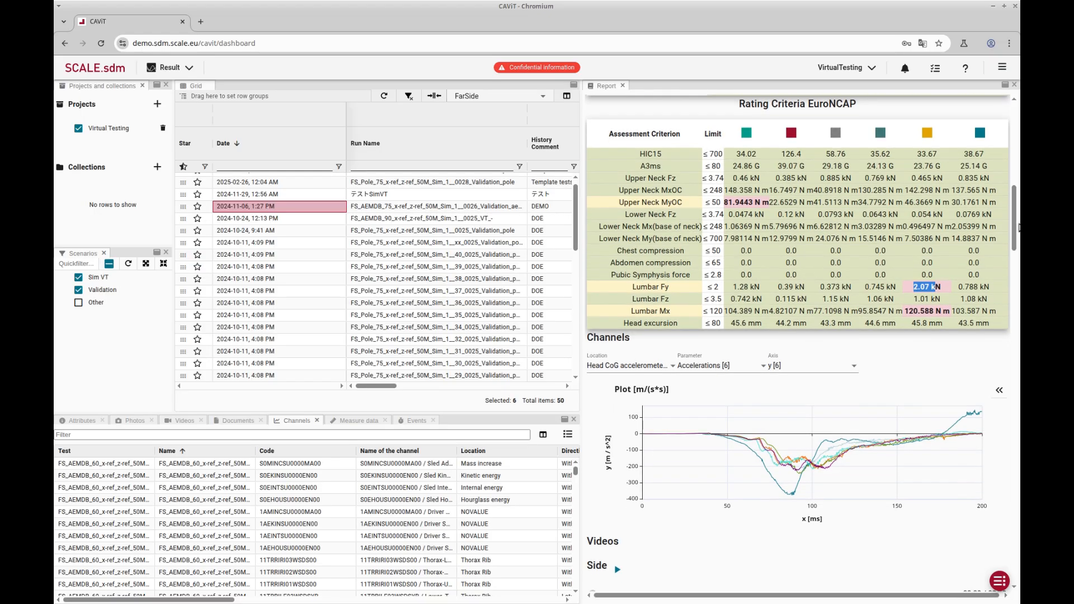
{"action": "left_click", "coordinate": [674, 366]}
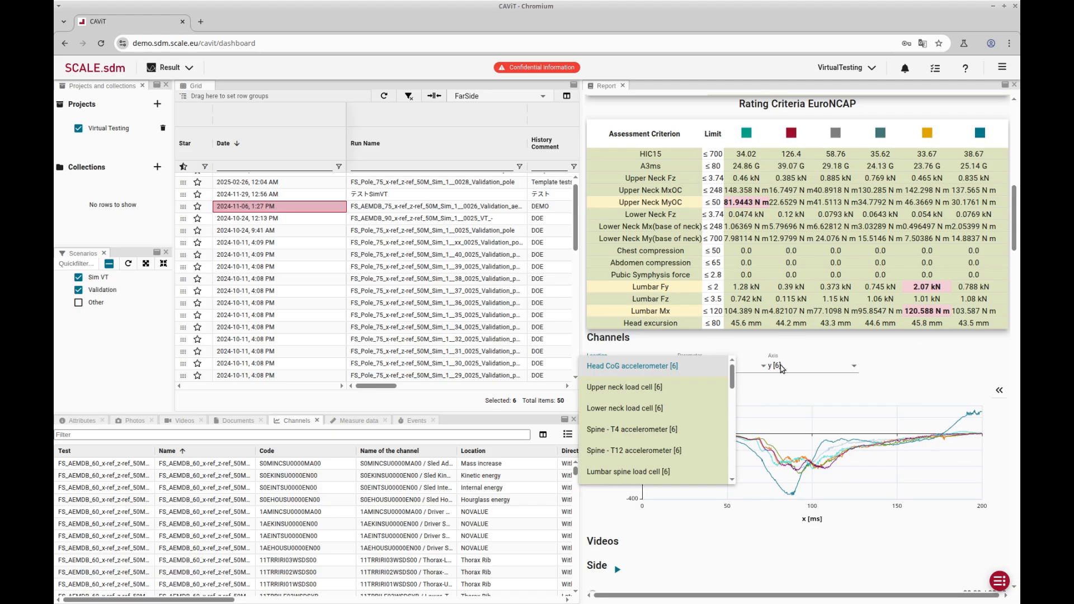
{"action": "left_click", "coordinate": [752, 369]}
{"action": "left_click", "coordinate": [762, 368]}
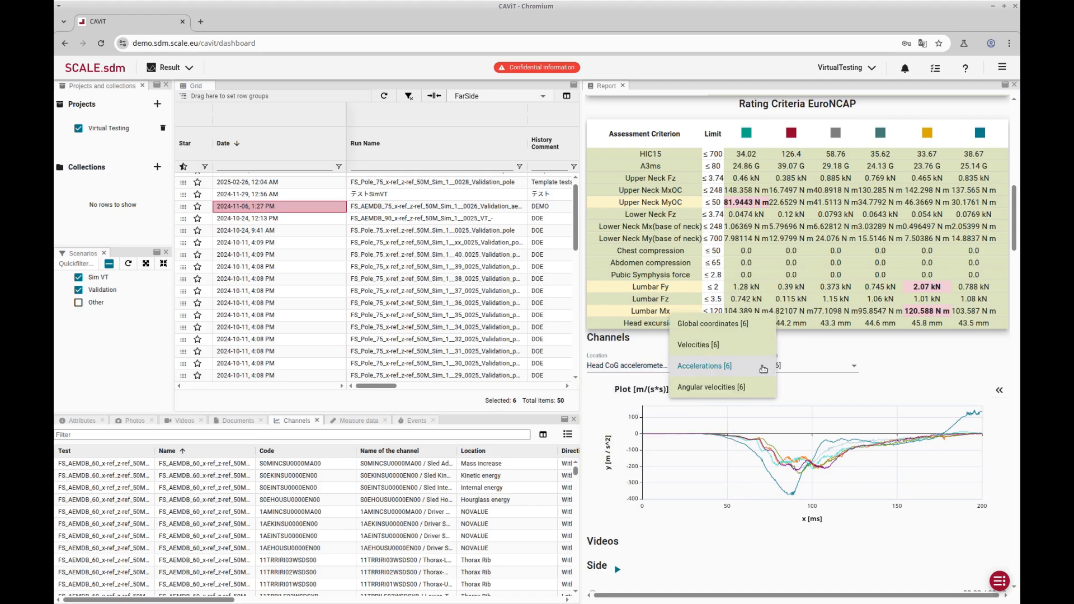
{"action": "left_click", "coordinate": [884, 364]}
{"action": "left_click", "coordinate": [859, 370]}
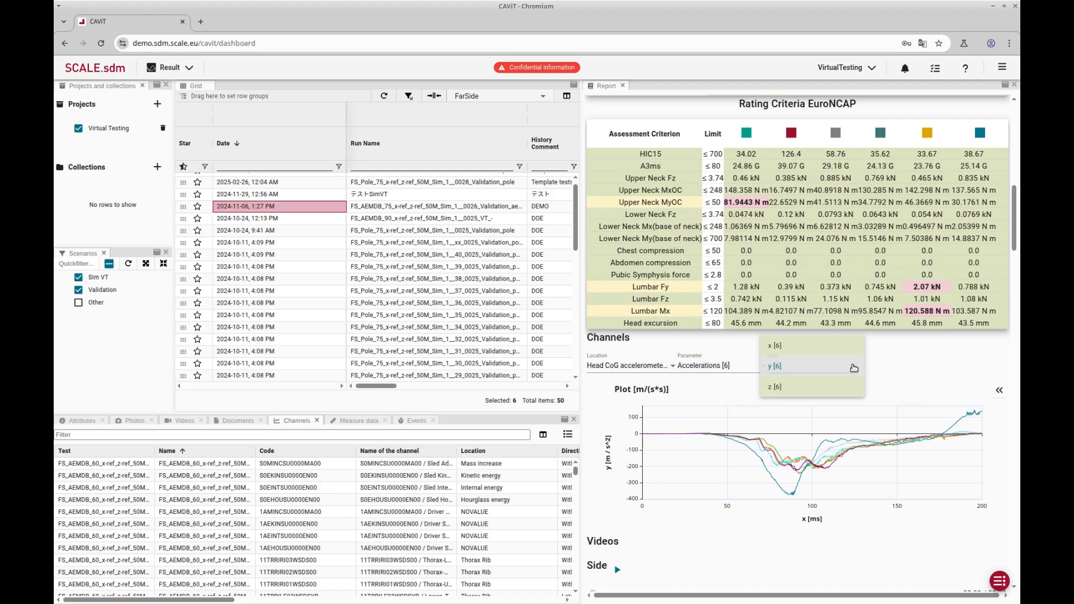
{"action": "left_click", "coordinate": [909, 371]}
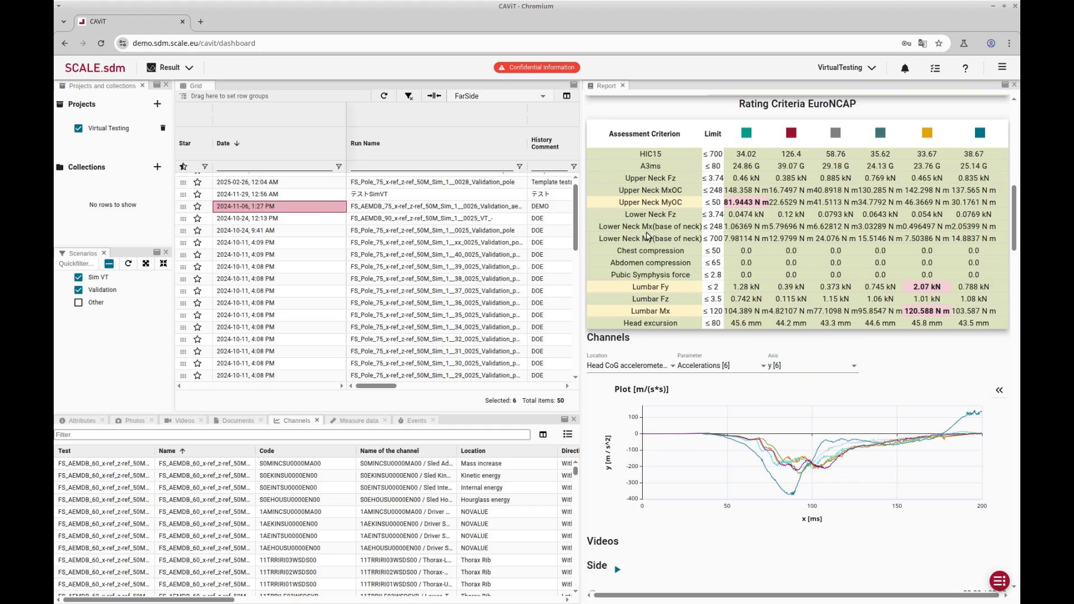
{"action": "left_click_drag", "start_coordinate": [576, 206], "coordinate": [591, 363]}
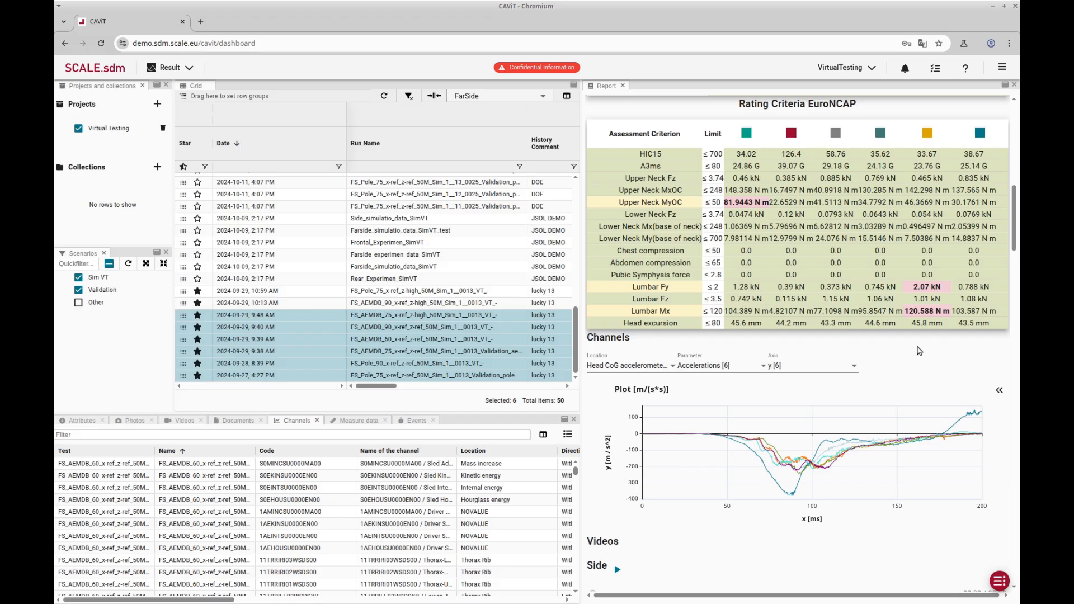
{"action": "left_click", "coordinate": [673, 367]}
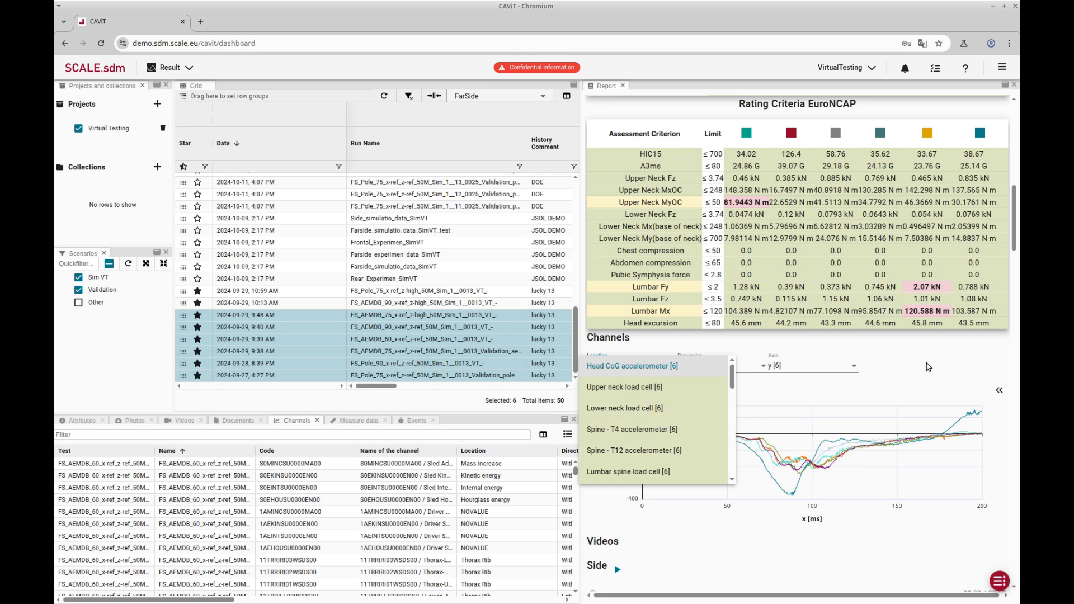
{"action": "left_click", "coordinate": [923, 362]}
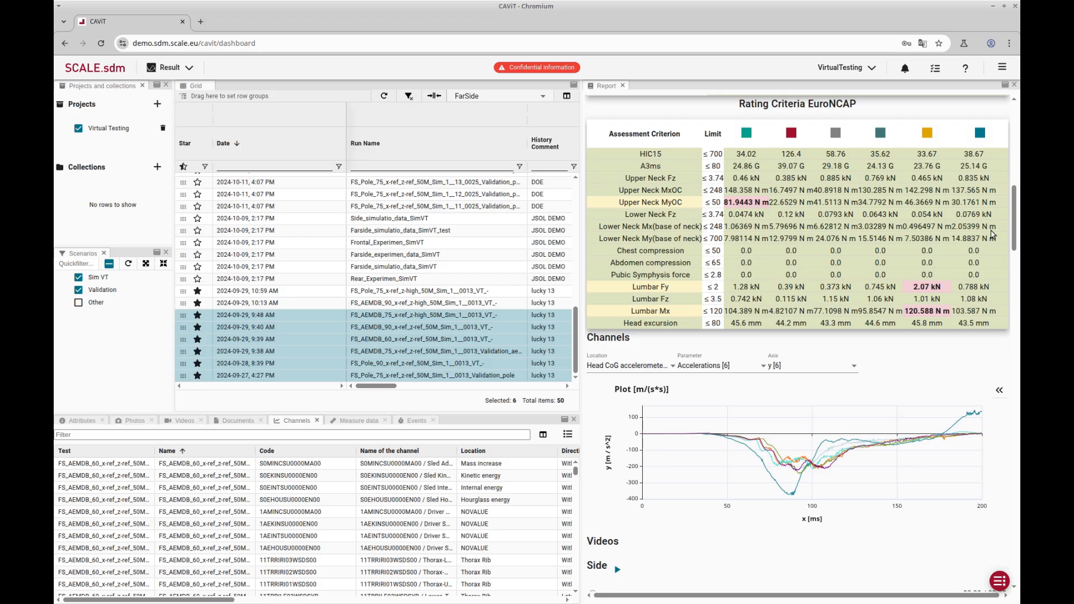
Play the synchronized Side and Top videos of the selected runs in the report, checking the Front Belt videos in between
{"action": "left_click_drag", "start_coordinate": [1015, 226], "coordinate": [1019, 285]}
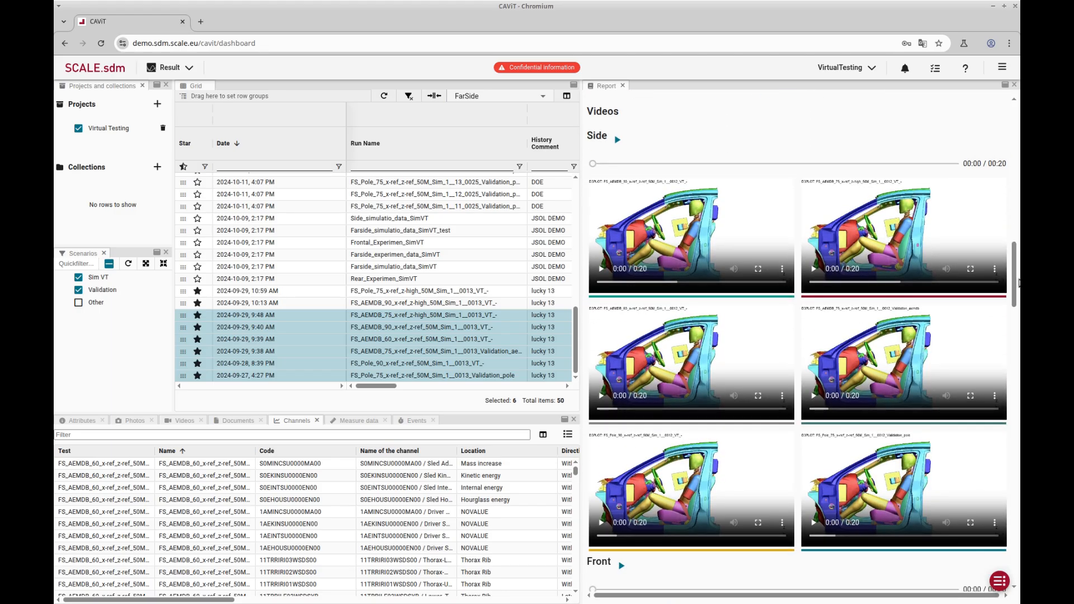
{"action": "left_click", "coordinate": [618, 140]}
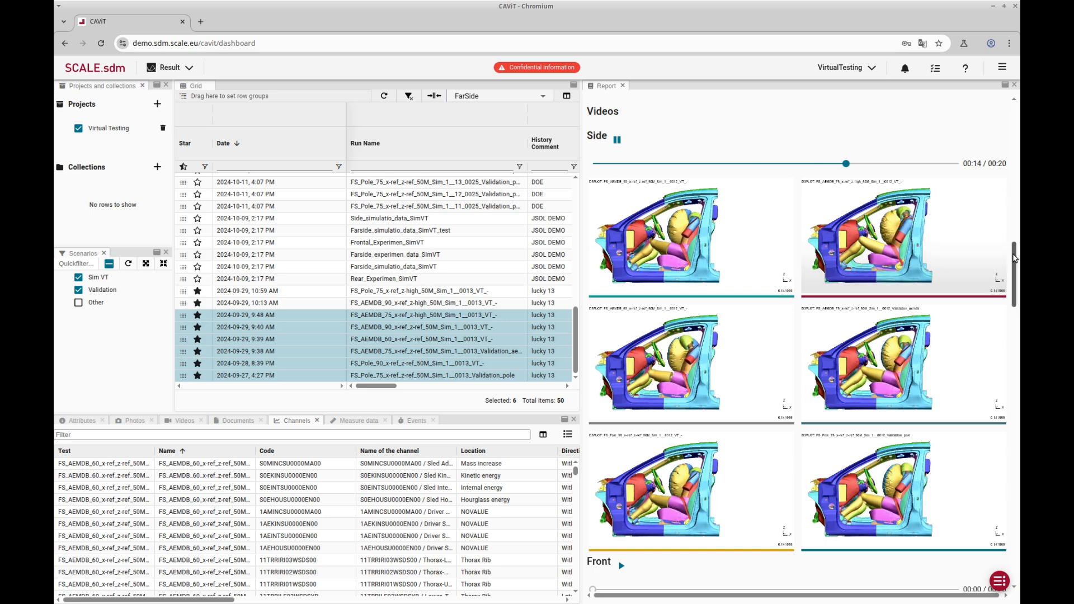
{"action": "left_click_drag", "start_coordinate": [1015, 262], "coordinate": [1017, 425]}
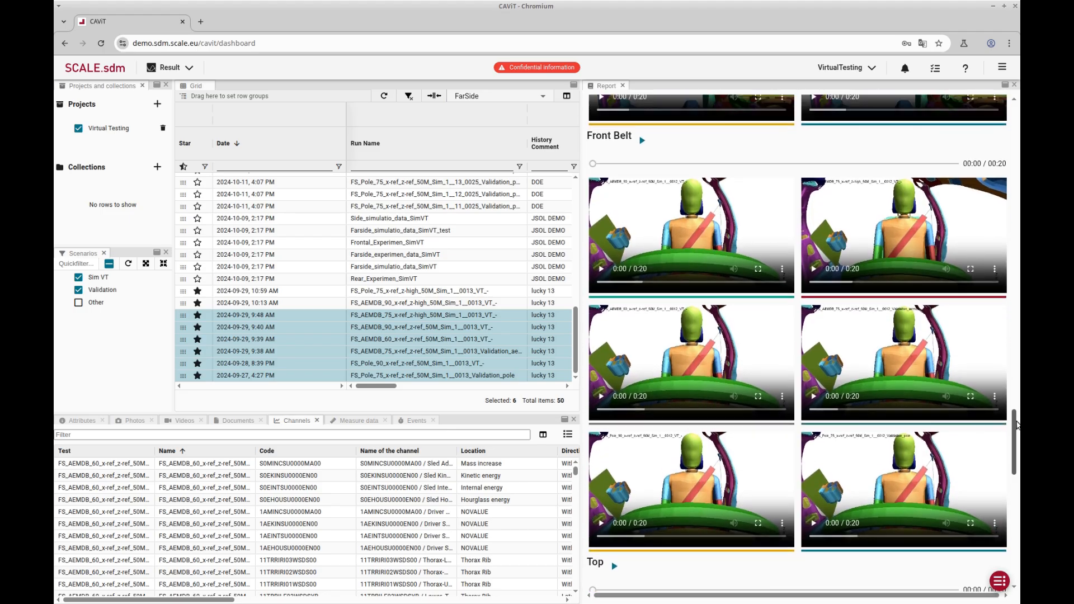
{"action": "scroll", "coordinate": [711, 219], "scroll_direction": "down", "scroll_amount": 8}
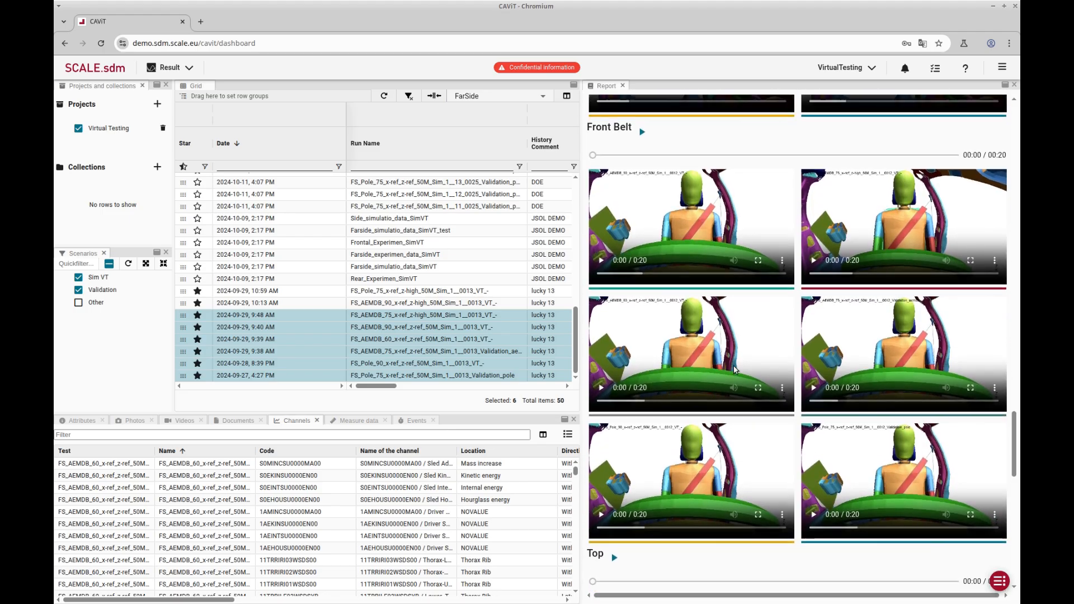
{"action": "left_click", "coordinate": [614, 144]}
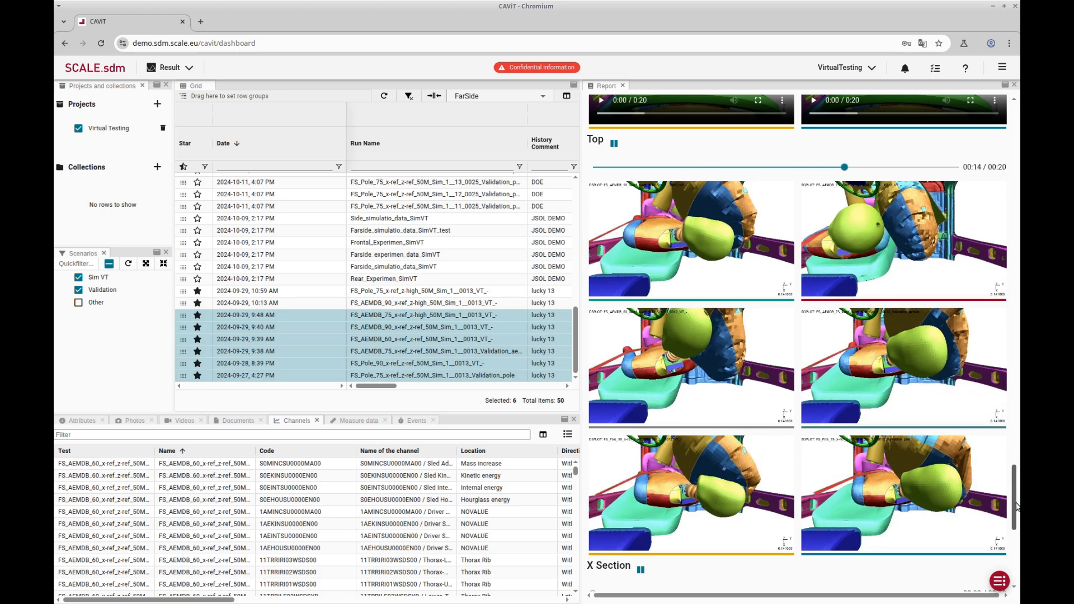
Add the z-high runs FS_AEMDB_90_x-ref_z-high_50M_Sim_1__0013_VT_- and FS_Pole_75_x-ref_z-high_50M_Sim_1__0013_VT_- to the comparison and widen the report to show all summary columns
{"action": "left_click_drag", "start_coordinate": [1016, 505], "coordinate": [1007, 89]}
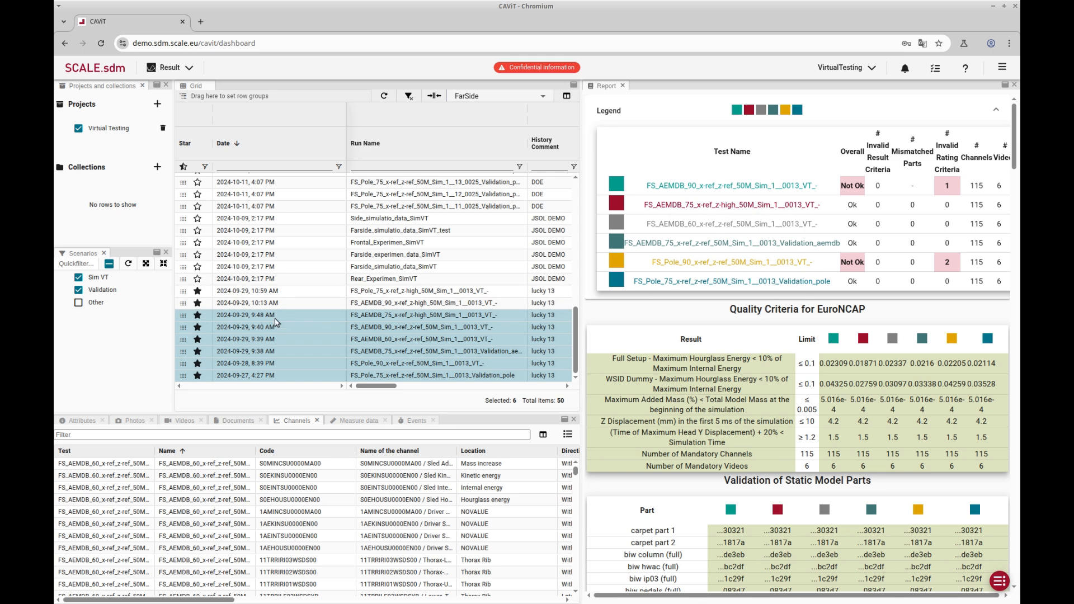
{"action": "left_click", "coordinate": [270, 302], "text": "ctrl"}
{"action": "left_click", "coordinate": [271, 292], "text": "ctrl"}
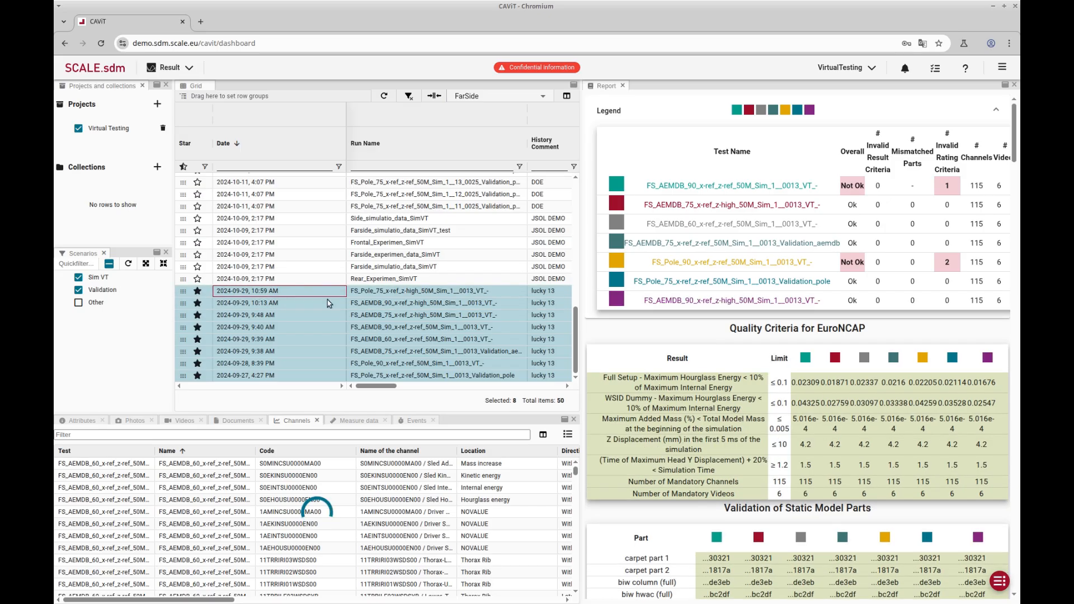
{"action": "left_click_drag", "start_coordinate": [578, 279], "coordinate": [481, 279]}
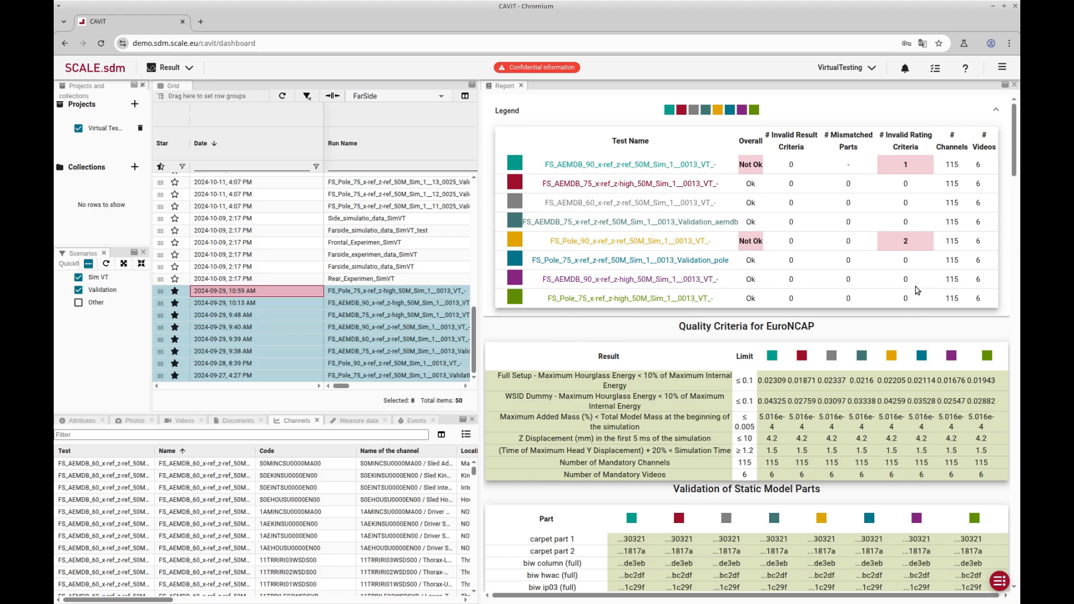
Run the ISO-MME Export (2.2.4) add-on on the eight selected tests, including all data of FS_Pole_75_x-ref_z-ref_50M_Sim_1__0013_Validation_pole
{"action": "right_click", "coordinate": [294, 291]}
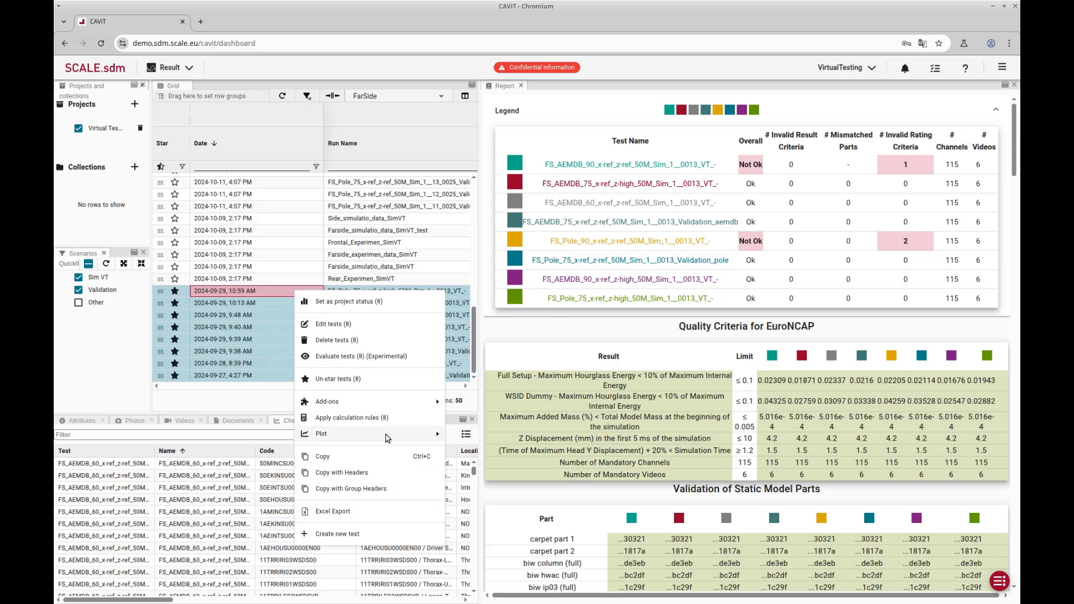
{"action": "mouse_move", "coordinate": [387, 410]}
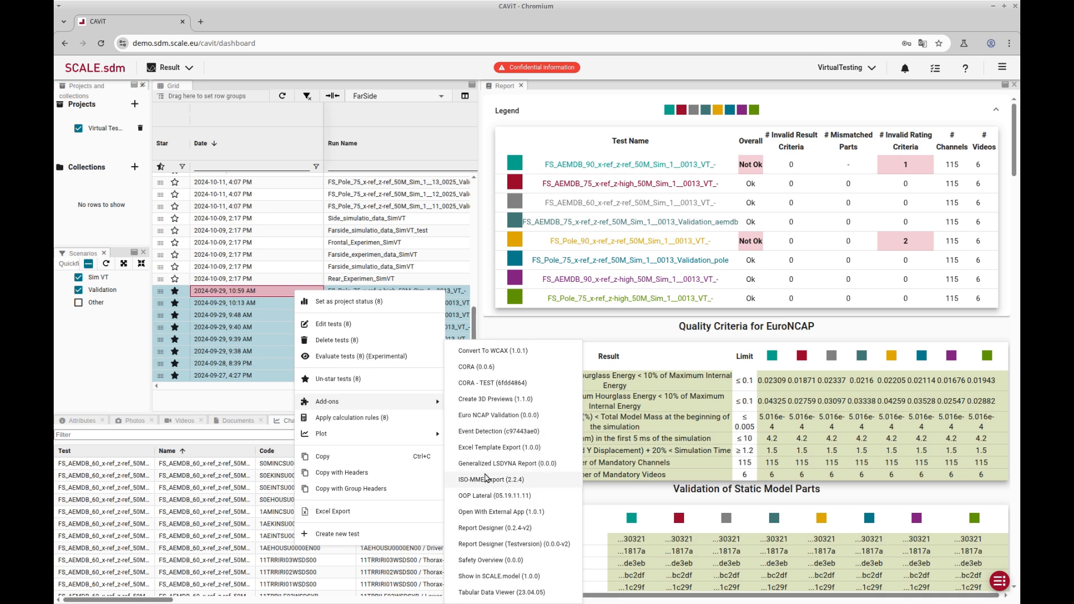
{"action": "left_click", "coordinate": [490, 480]}
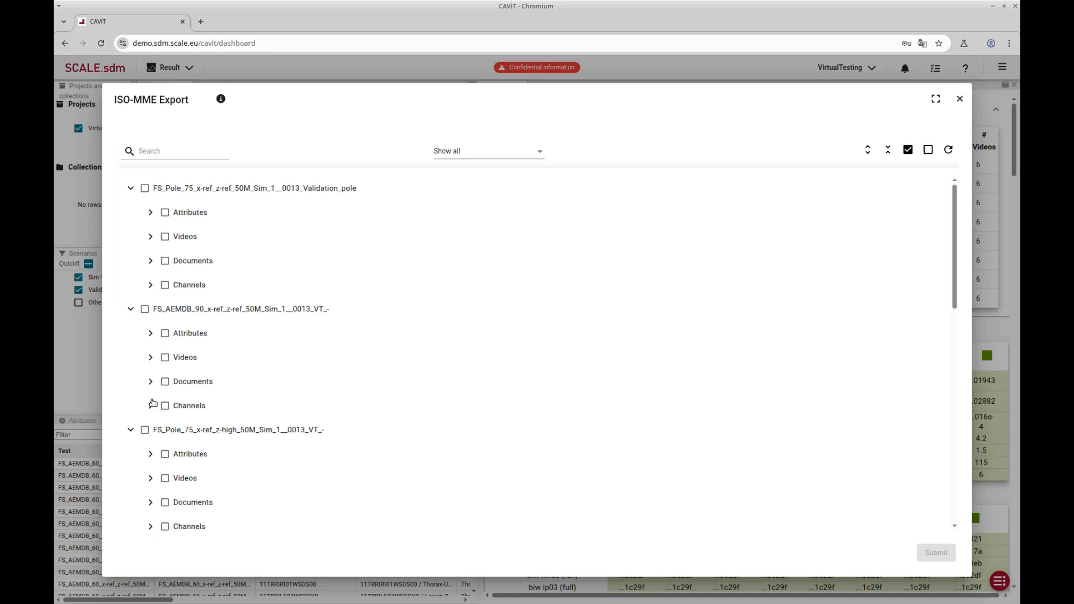
{"action": "scroll", "coordinate": [152, 401], "scroll_direction": "down", "scroll_amount": 10}
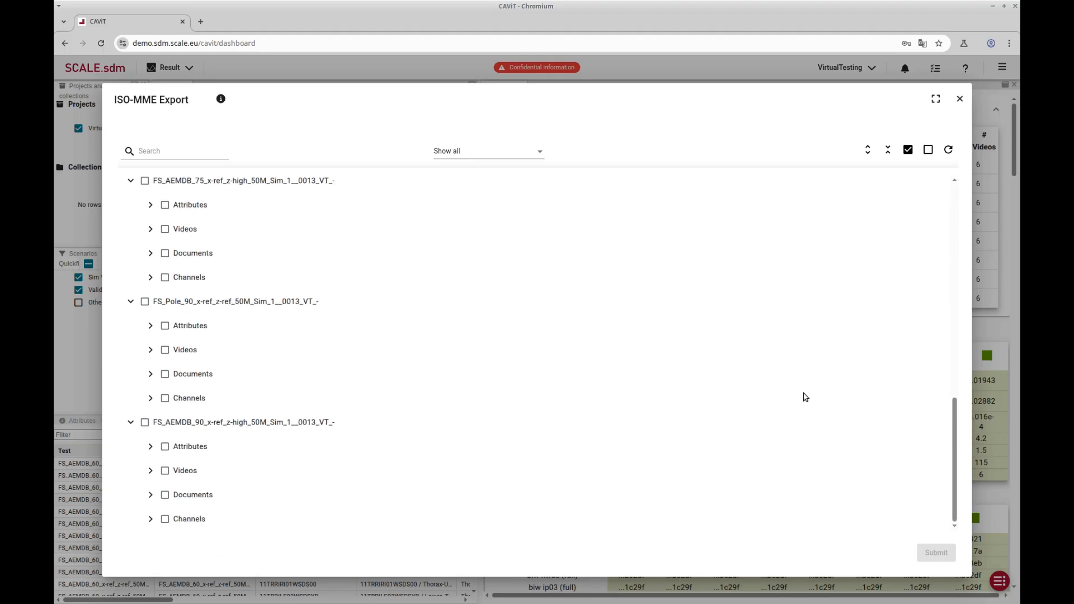
{"action": "scroll", "coordinate": [434, 467], "scroll_direction": "up", "scroll_amount": 10}
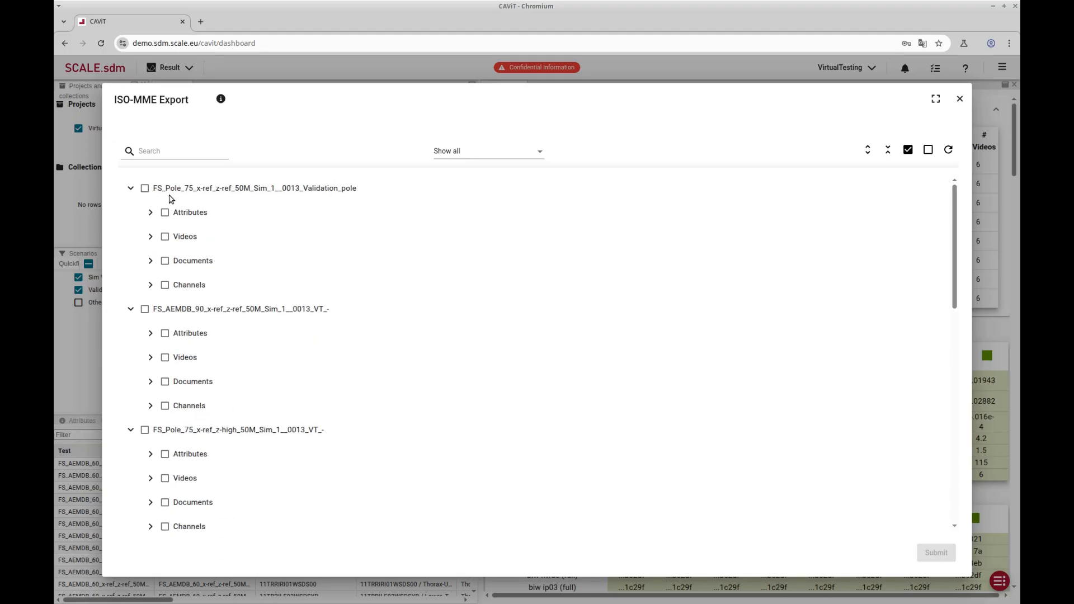
{"action": "left_click", "coordinate": [145, 189]}
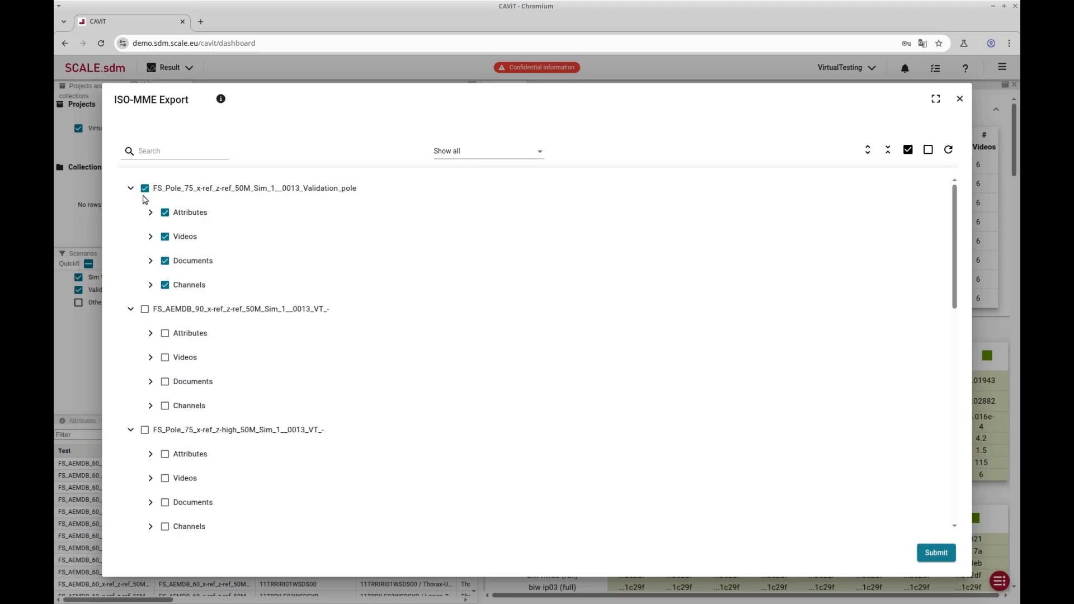
{"action": "left_click", "coordinate": [938, 552]}
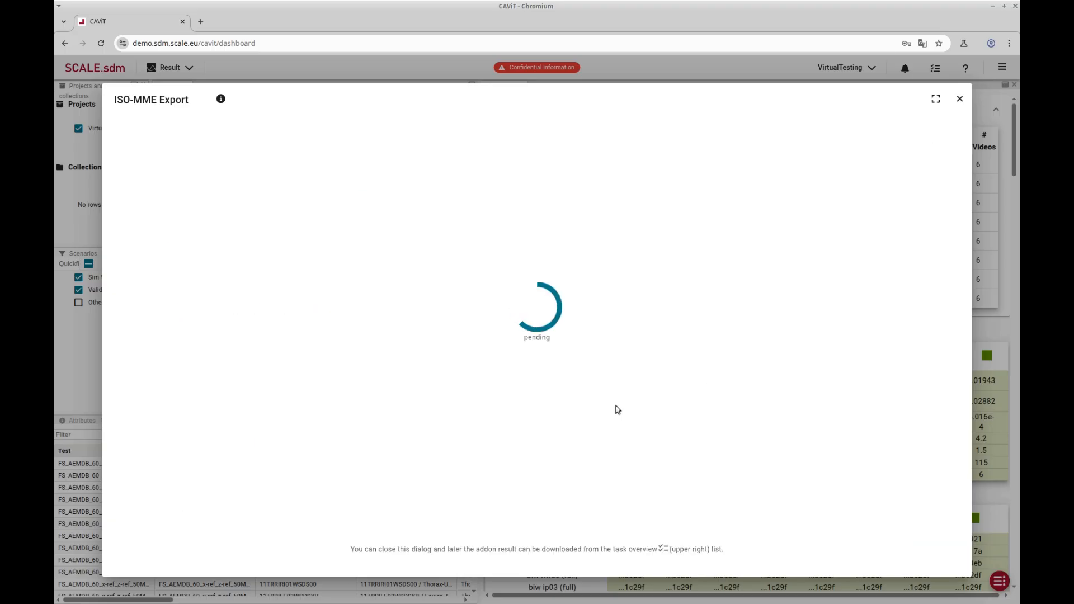